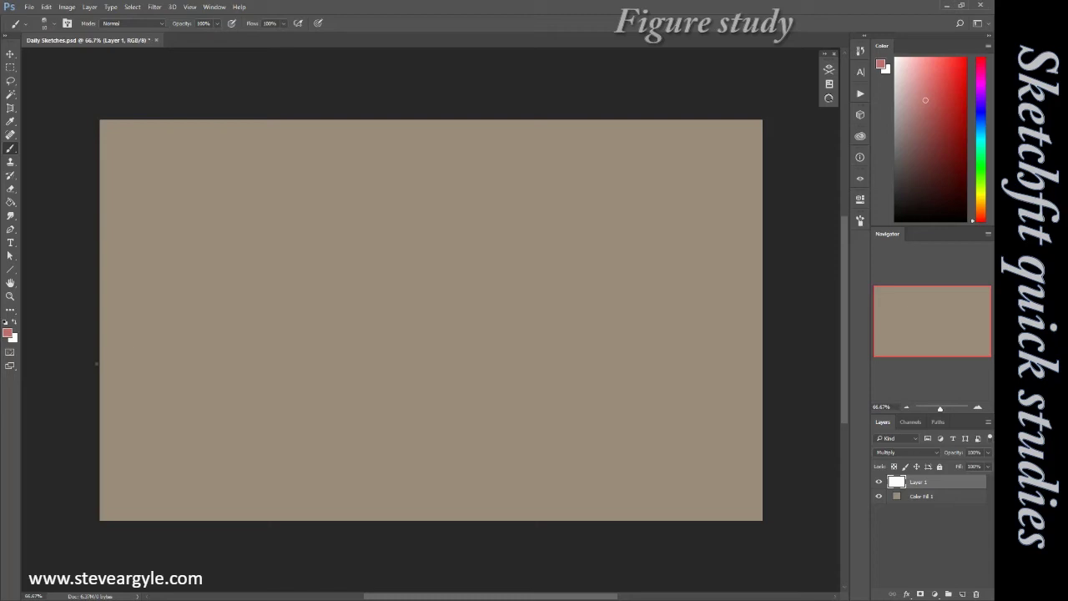
Block in the long diagonal guide lines and crossing gesture strokes of the reclining body
drag(104, 367, 761, 221)
drag(581, 125, 588, 317)
drag(246, 516, 761, 358)
drag(104, 366, 761, 202)
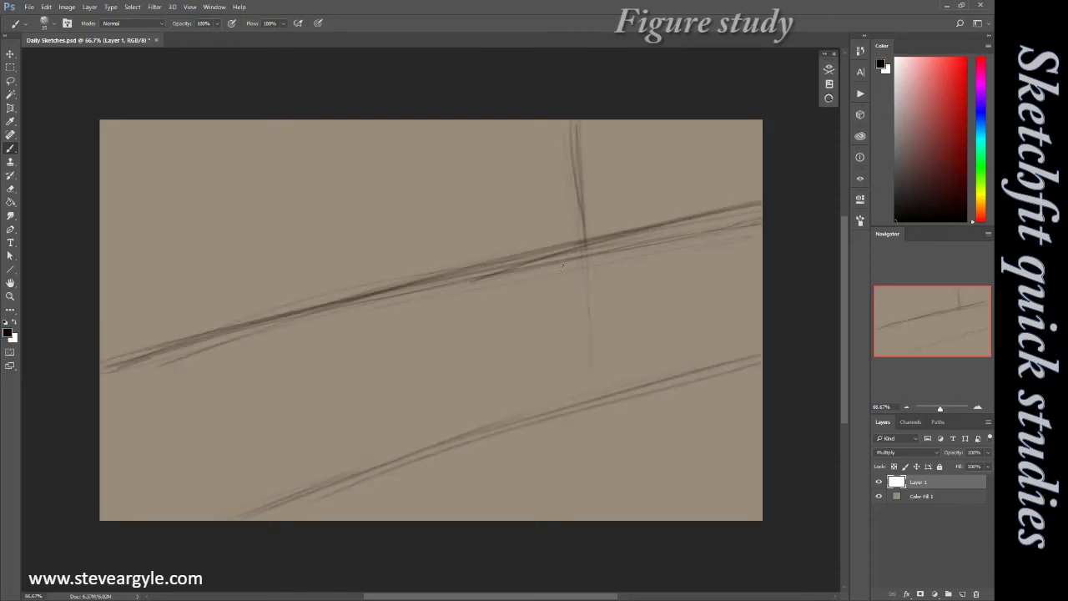
drag(557, 242, 690, 247)
drag(451, 239, 582, 372)
drag(213, 386, 450, 265)
mouse_move(364, 325)
mouse_down()
mouse_move(472, 250)
mouse_move(576, 346)
mouse_up()
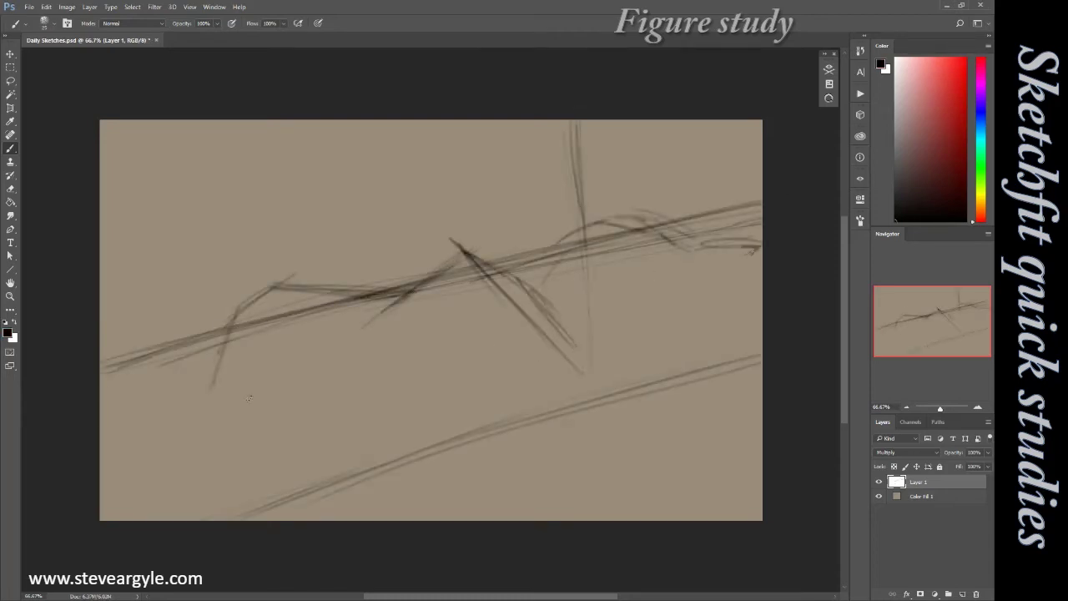
drag(227, 315, 215, 455)
Sketch the leg gesture lines and curved foot shape at the lower left
drag(105, 466, 221, 433)
drag(316, 307, 267, 469)
drag(108, 499, 251, 474)
drag(102, 455, 266, 470)
drag(218, 426, 269, 462)
drag(116, 442, 218, 427)
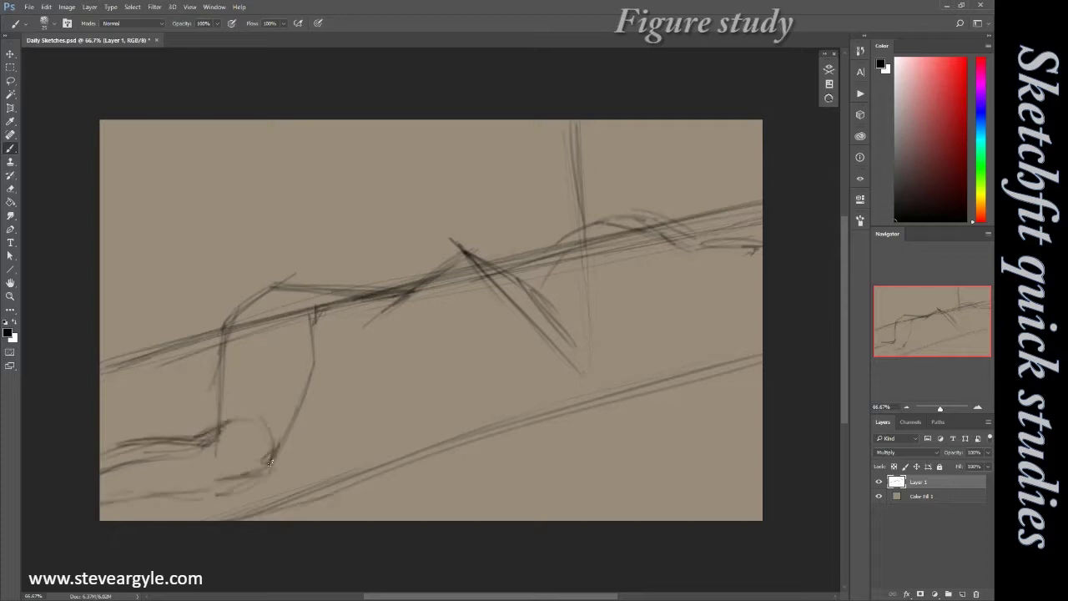
Lay in the long lower body curves, torso diagonals and upper back curves on the right
drag(426, 409, 726, 334)
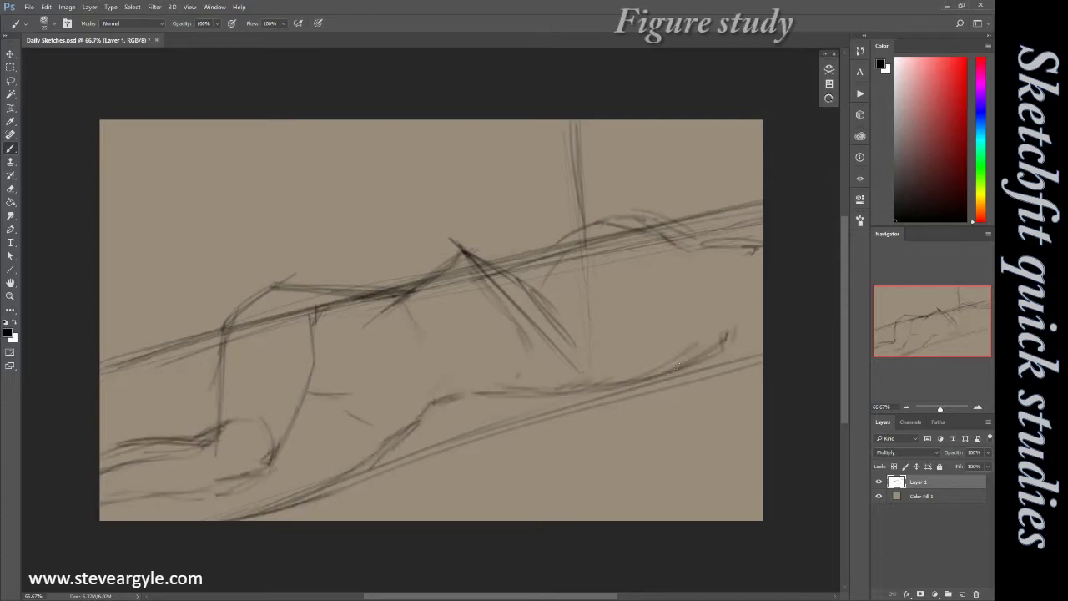
drag(579, 331, 716, 321)
drag(608, 288, 714, 334)
drag(613, 222, 588, 311)
drag(667, 272, 651, 299)
drag(601, 210, 759, 233)
drag(400, 442, 716, 429)
drag(374, 464, 733, 409)
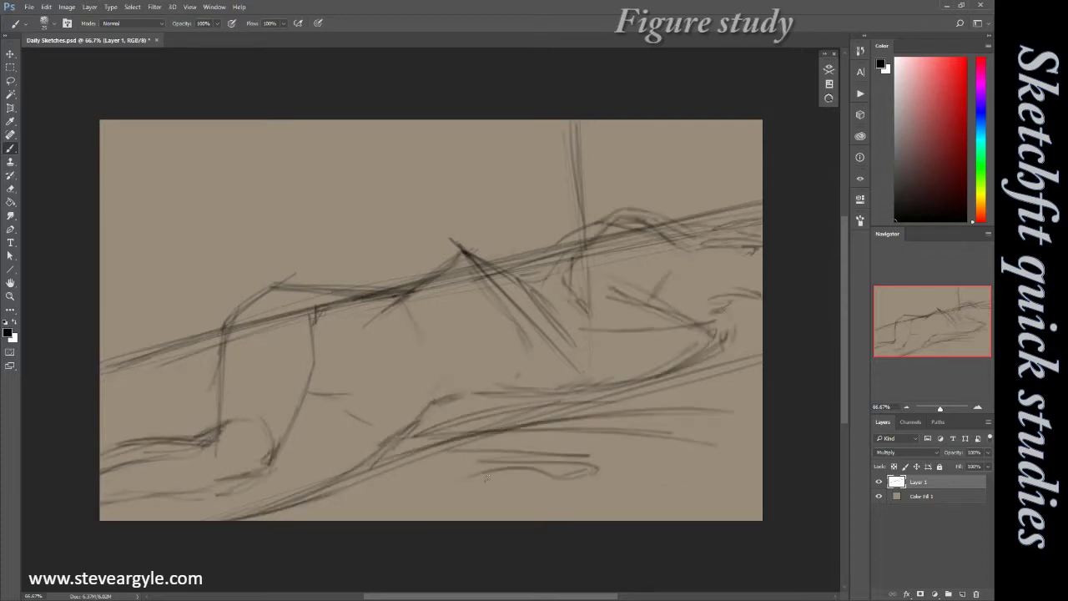
drag(434, 510, 550, 499)
Add left leg lines, bedsheet lines below the figure and a darker upper back curve
drag(308, 403, 489, 299)
drag(379, 466, 359, 416)
drag(282, 452, 321, 312)
drag(222, 327, 314, 285)
drag(221, 336, 207, 382)
drag(217, 354, 125, 377)
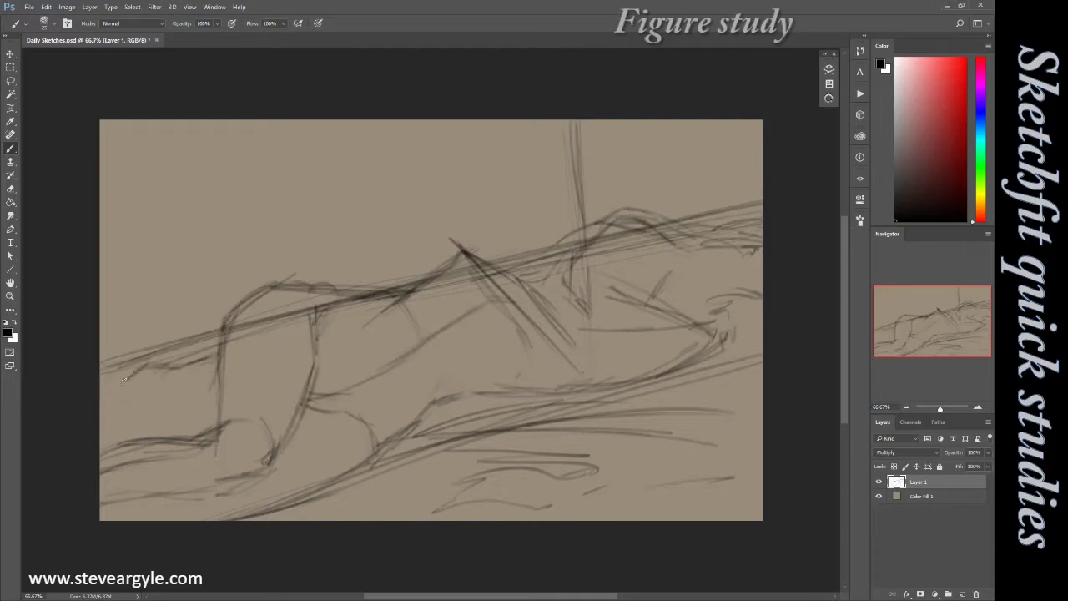
Sketch dark shoulder strokes and the right hip contour
drag(474, 252, 564, 350)
drag(501, 304, 511, 359)
drag(404, 353, 503, 297)
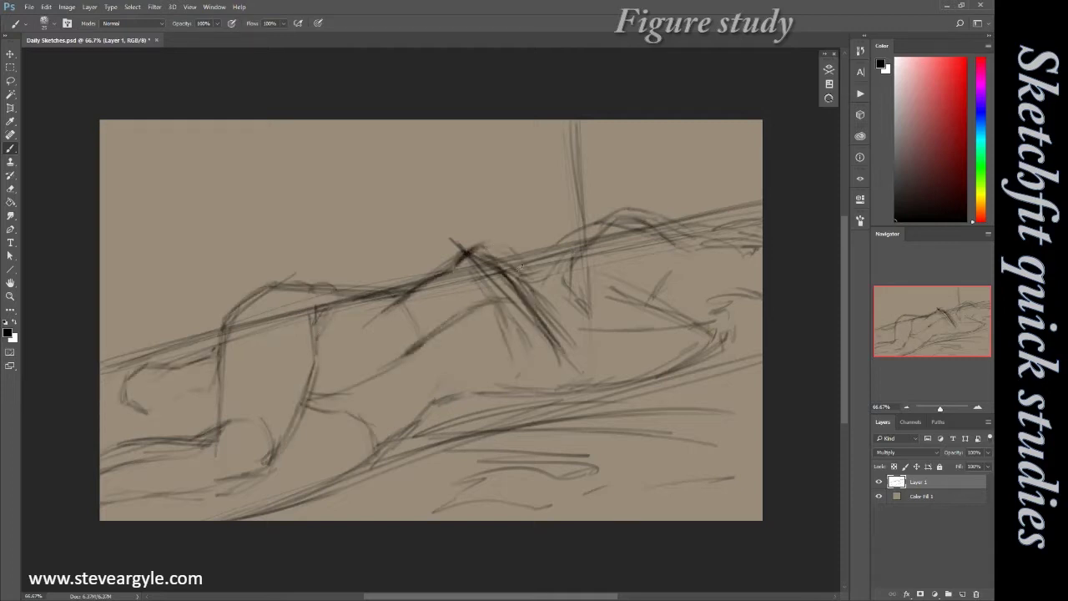
drag(528, 380, 572, 335)
drag(481, 392, 621, 365)
mouse_move(576, 349)
mouse_down()
mouse_move(596, 326)
mouse_move(628, 326)
mouse_up()
drag(608, 386, 643, 326)
drag(633, 324, 650, 298)
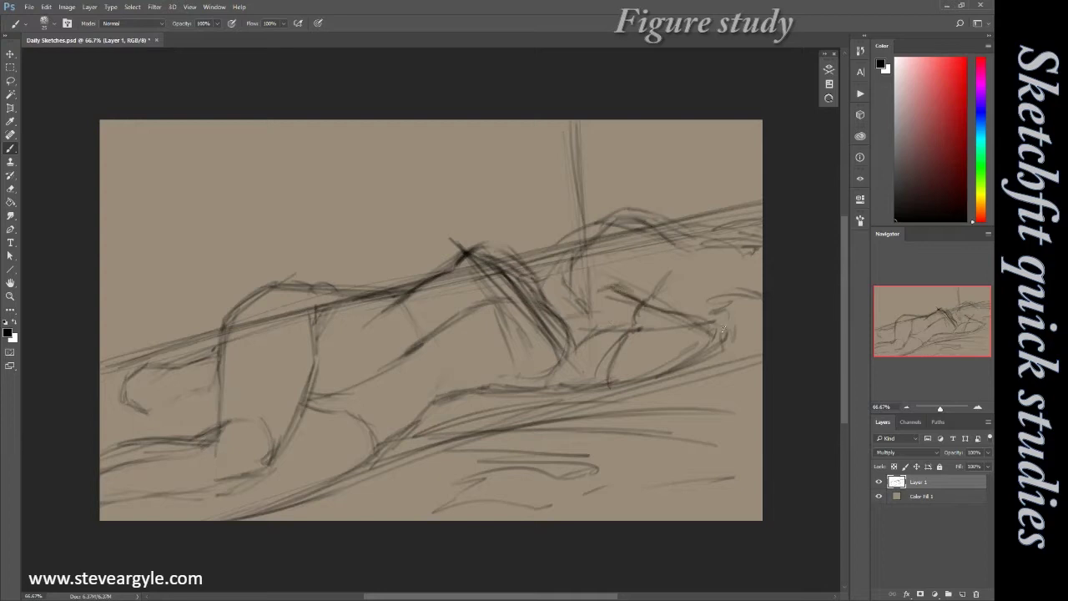
Outline the head and shoulder curve and add hair strokes over the head
drag(565, 303, 624, 208)
drag(703, 238, 548, 252)
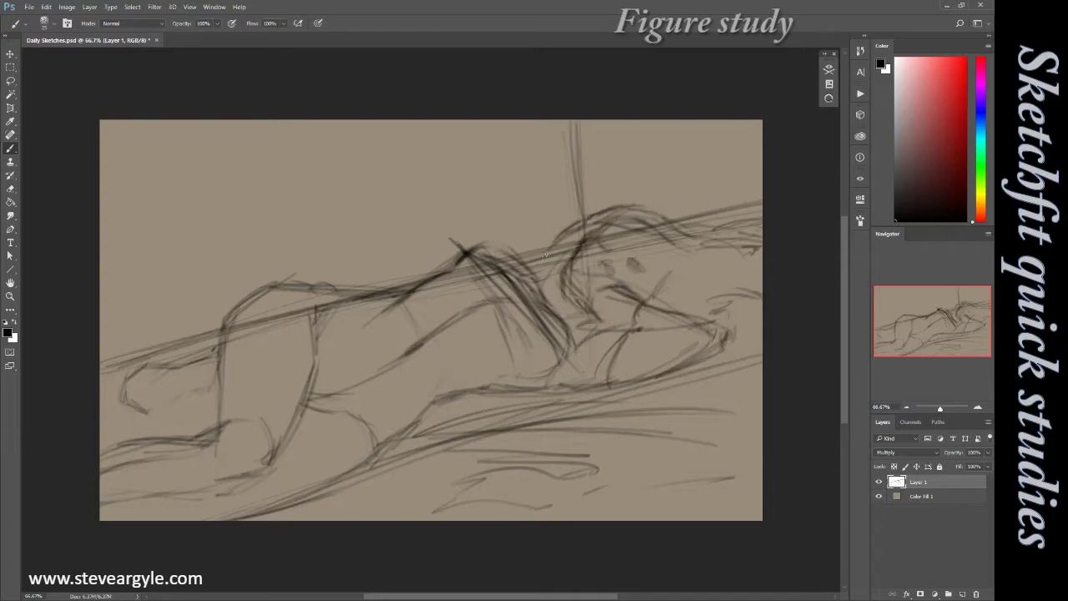
drag(603, 220, 681, 200)
drag(676, 209, 759, 247)
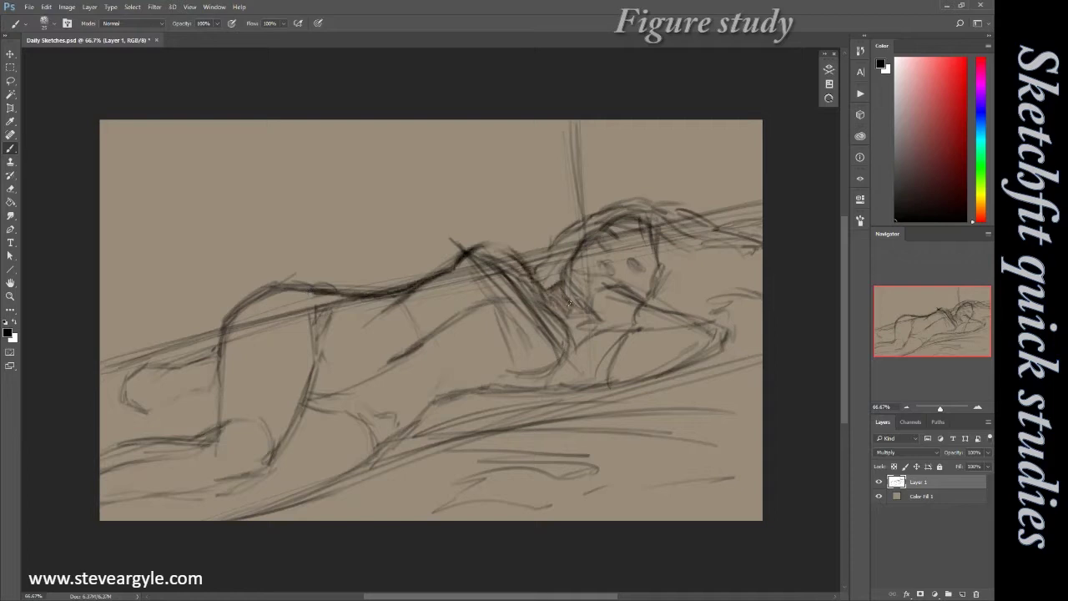
Darken the lower body, back, hip, thigh and leg outlines and strokes around the foot
drag(425, 409, 177, 518)
drag(317, 316, 262, 472)
drag(279, 287, 221, 402)
drag(224, 412, 102, 457)
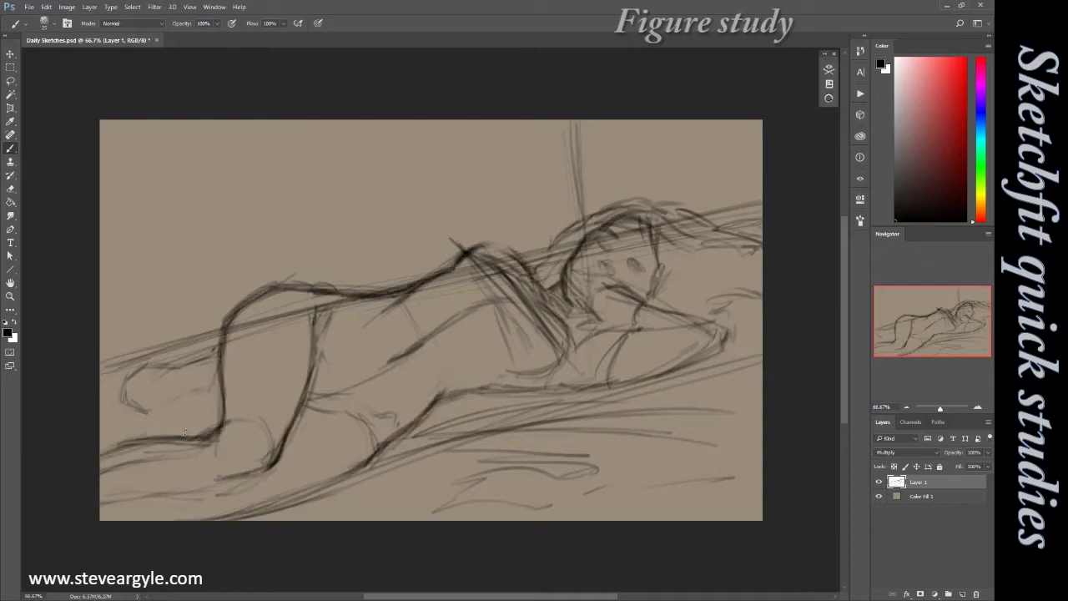
drag(199, 431, 101, 459)
mouse_move(276, 468)
mouse_down()
mouse_move(154, 497)
mouse_move(214, 489)
mouse_up()
drag(142, 391, 177, 367)
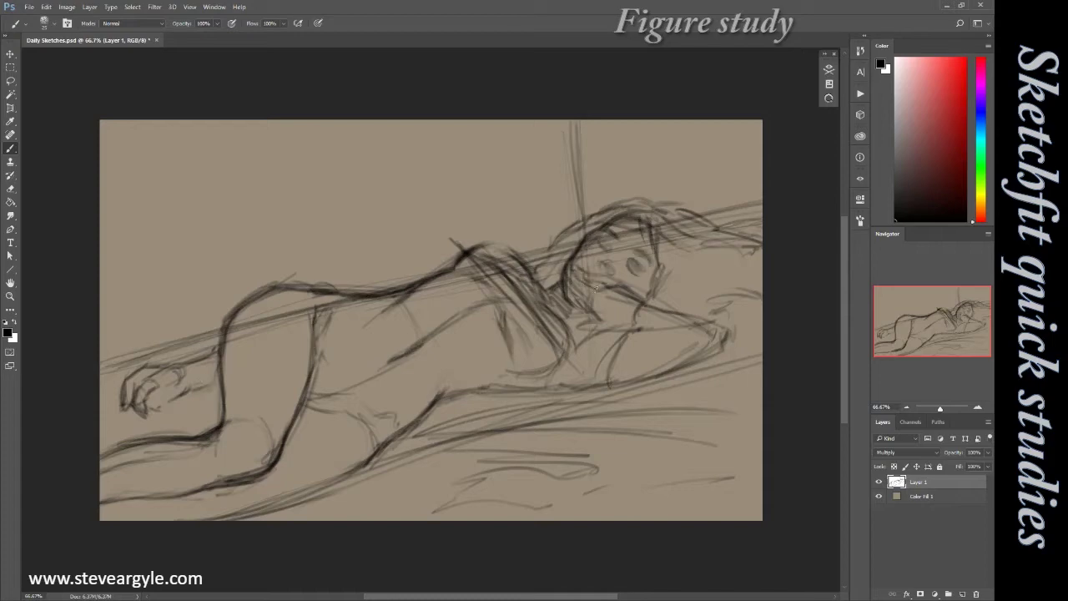
Define the face, forearm and hand near the head, with more hair strokes at upper right
drag(620, 332, 693, 342)
mouse_move(611, 386)
mouse_down()
mouse_move(724, 356)
mouse_move(701, 367)
mouse_up()
drag(616, 336, 549, 388)
drag(667, 216, 664, 276)
drag(755, 229, 680, 311)
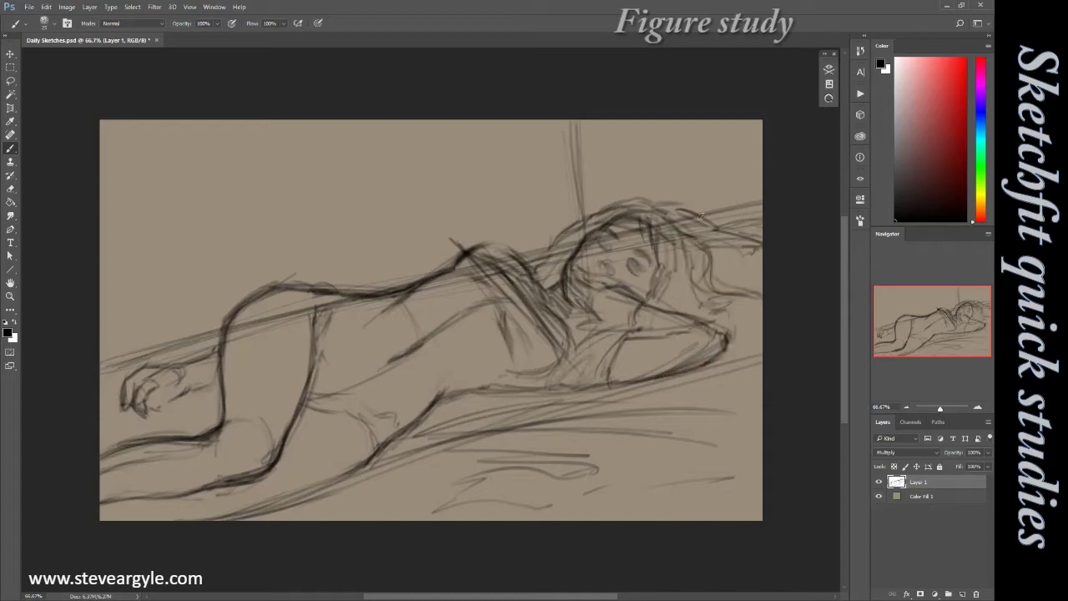
drag(706, 216, 761, 211)
Sketch loose bedsheet strokes along the bottom of the canvas
drag(578, 472, 633, 519)
drag(559, 490, 350, 502)
drag(534, 506, 393, 511)
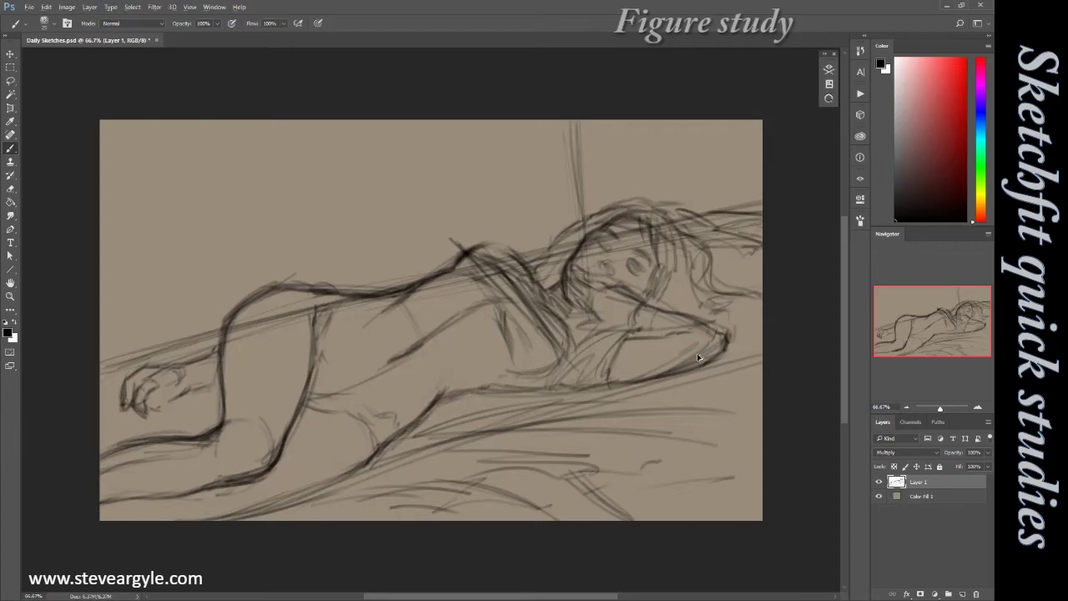
key(ctrl+shift+x)
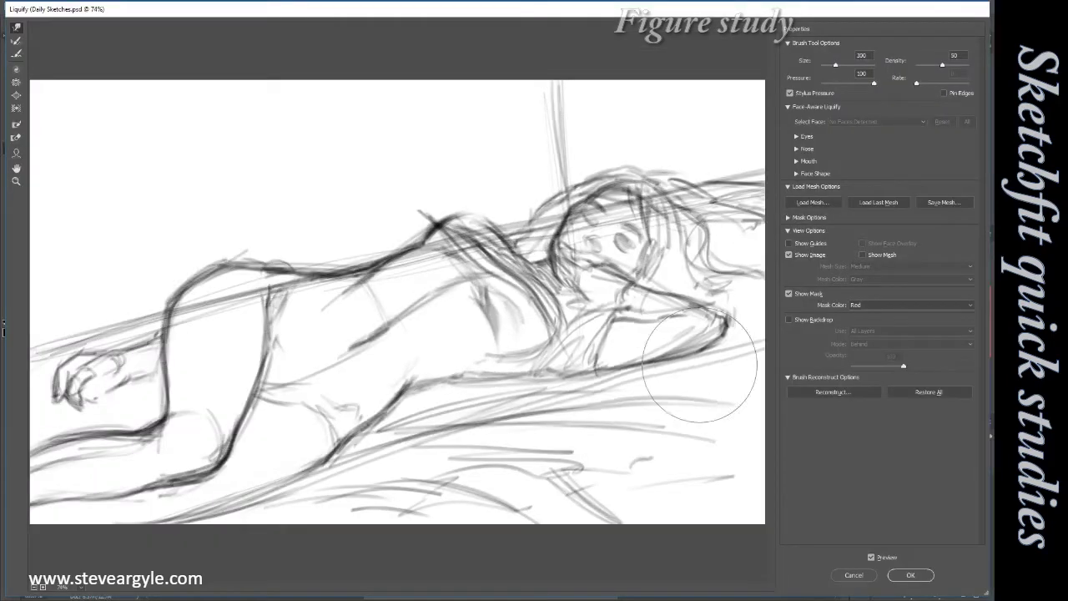
Forward-warp the back outline, face and head-arm lines with a resized brush, then apply Liquify
drag(167, 334, 191, 263)
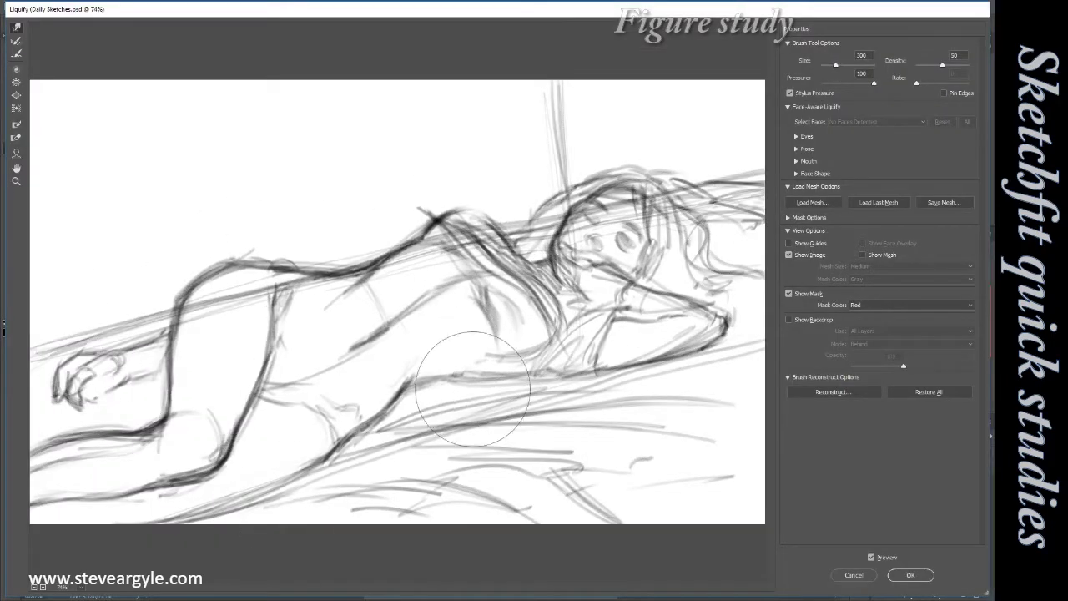
key(bracketleft)
drag(638, 246, 616, 238)
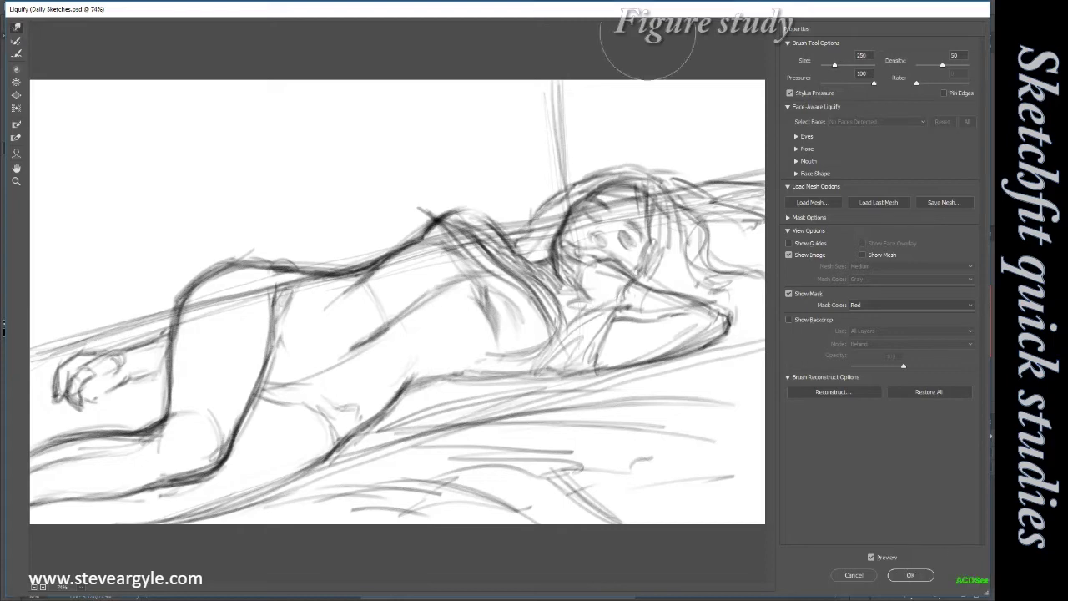
drag(659, 301, 671, 312)
key(bracketright)
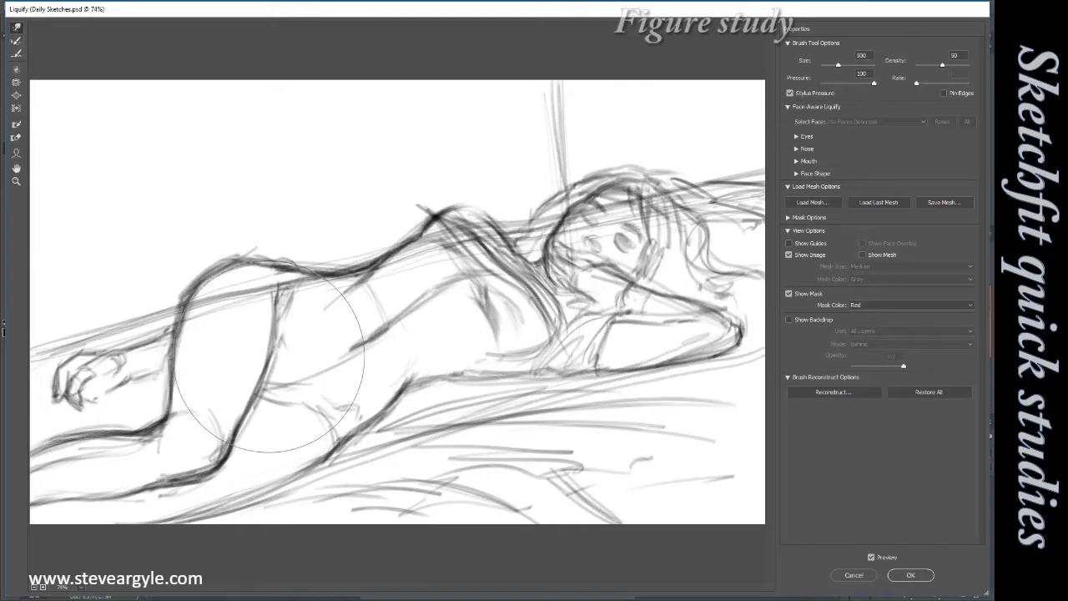
key(bracketleft)
key(bracketleft)
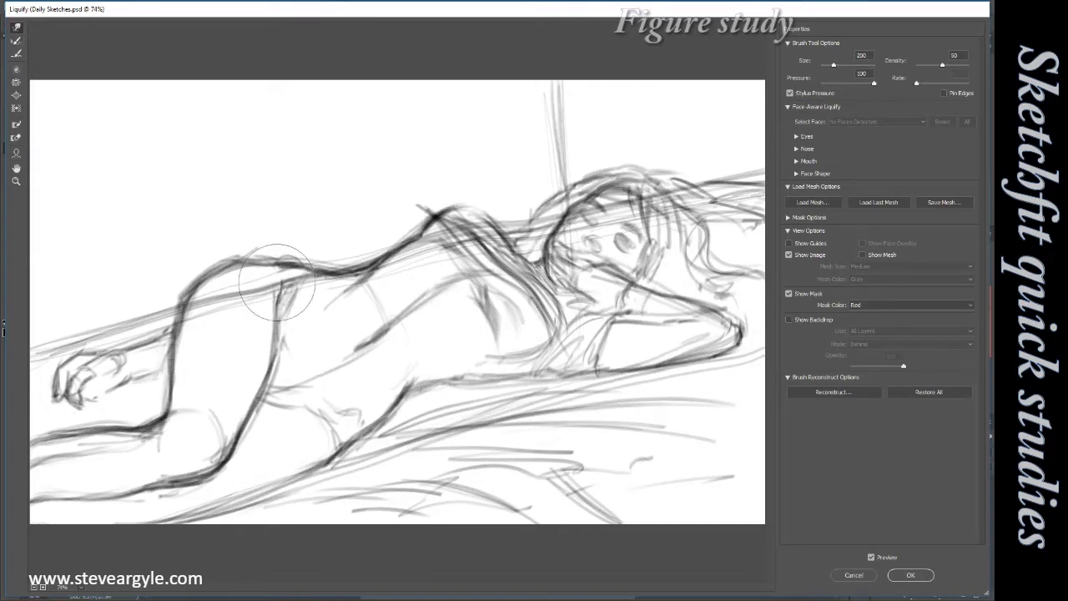
click(871, 557)
key(bracketright)
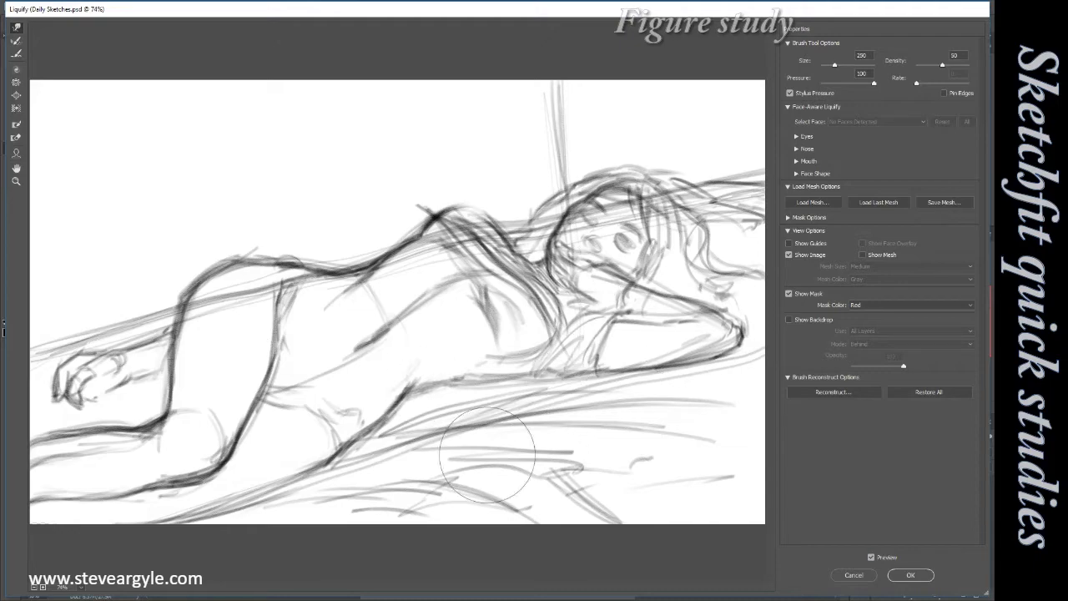
key(Return)
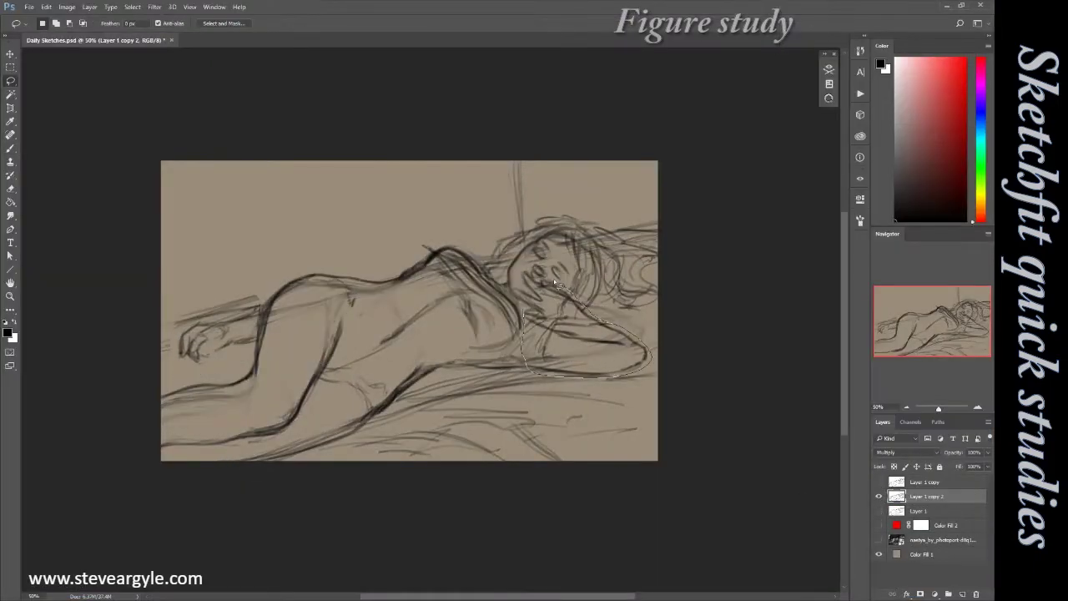
Copy the lassoed head and arm to a new layer and rotate it about 6°
key(ctrl+j)
key(ctrl+t)
drag(710, 353, 692, 369)
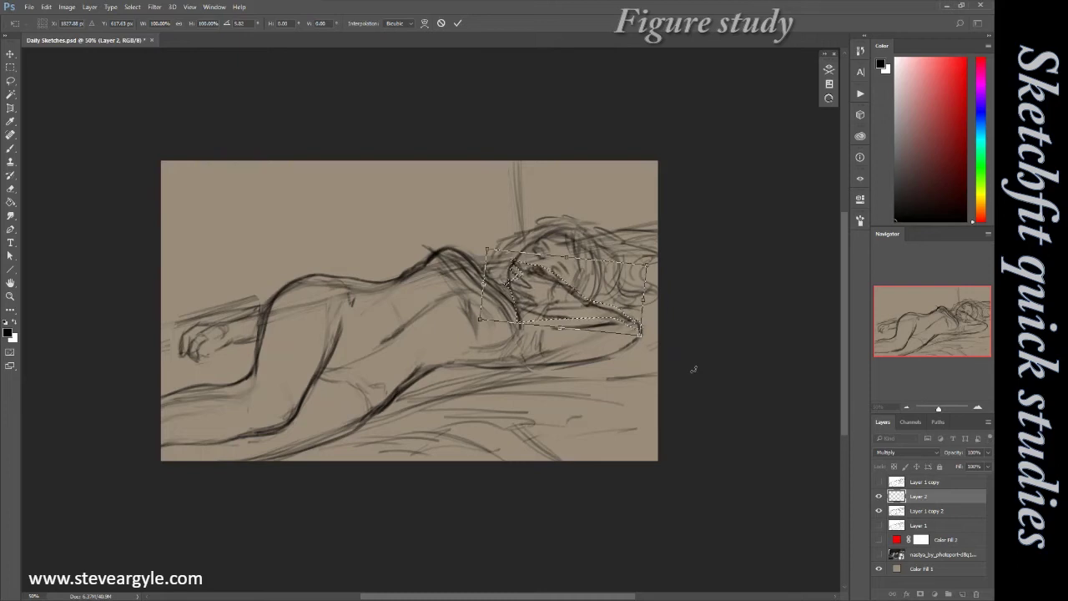
key(Return)
Redraw the arm, face and sheet lines, merge the piece down, and redraw the left hand
key(b)
drag(530, 321, 641, 331)
mouse_move(569, 300)
mouse_down()
mouse_move(645, 327)
mouse_move(649, 359)
mouse_up()
drag(597, 359, 421, 373)
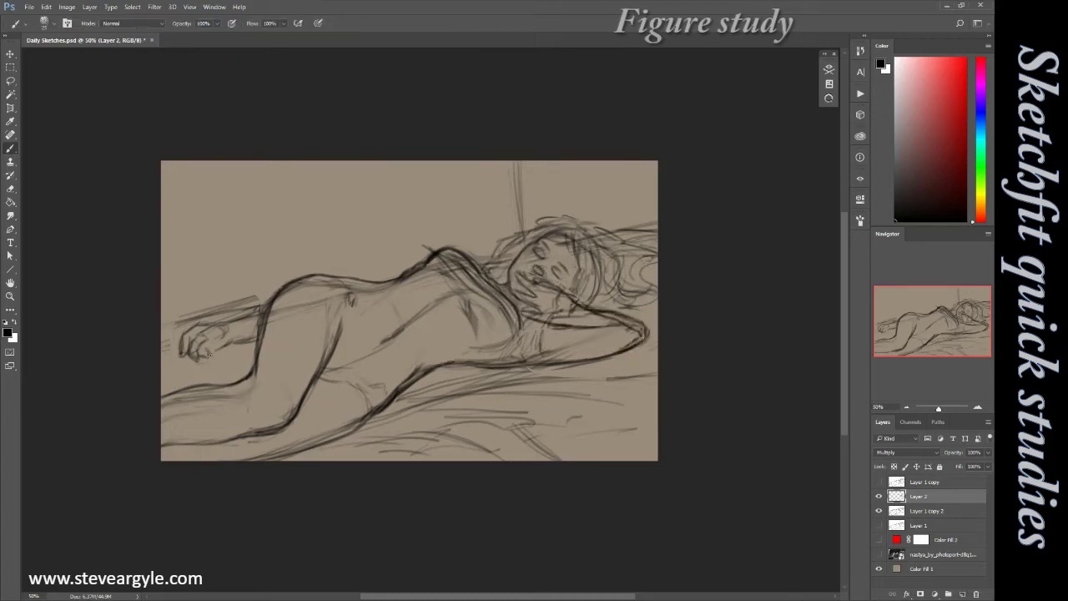
key(ctrl+e)
drag(177, 358, 227, 332)
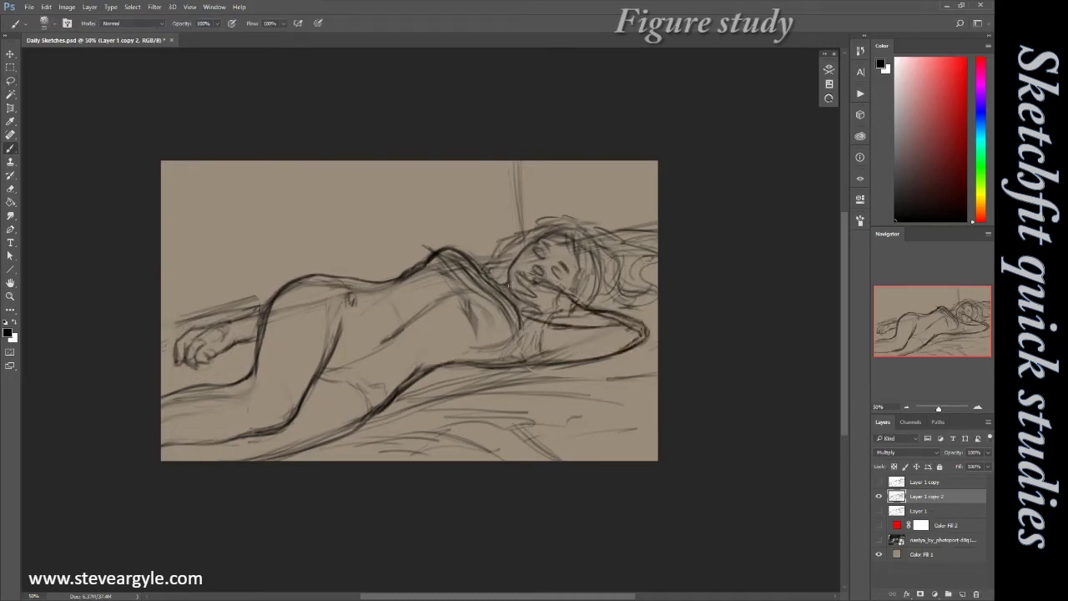
Fade the rough sketch layer's fill to 10%, zoom in, and add a new line-art layer
drag(960, 466, 936, 475)
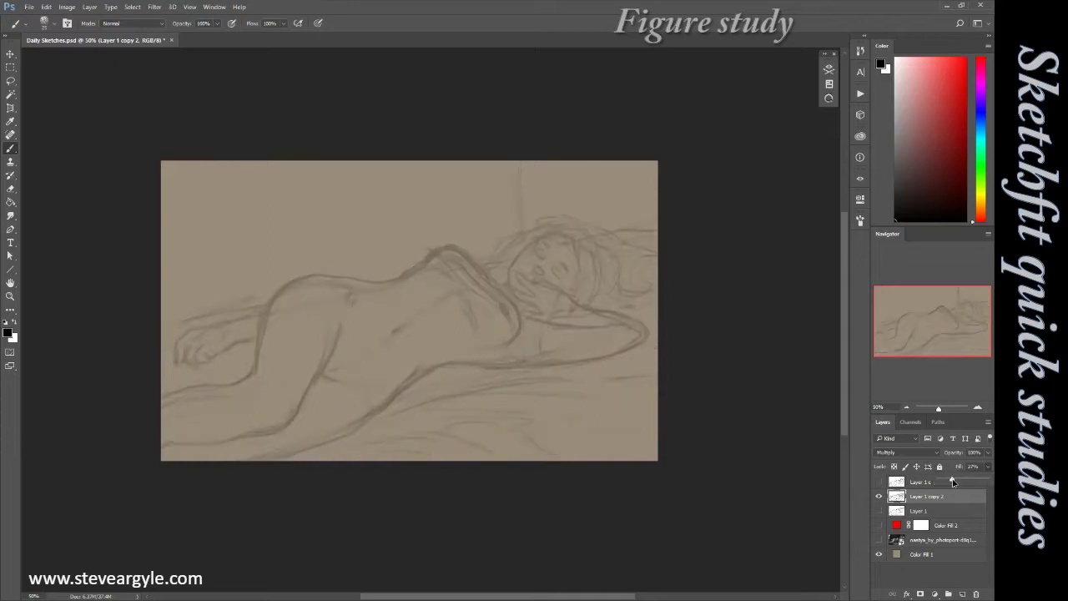
key(ctrl+plus)
key(ctrl+shift+alt+n)
Ink clean contours along the thigh and body underside, plus drapery folds across the sheet
drag(360, 445, 389, 427)
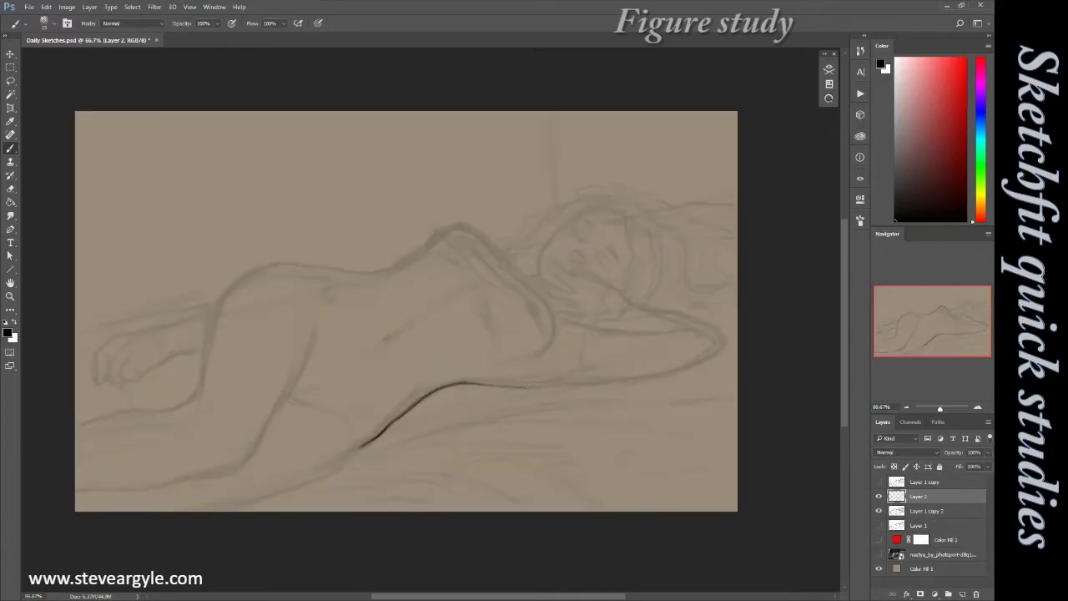
drag(528, 386, 594, 385)
drag(364, 443, 224, 509)
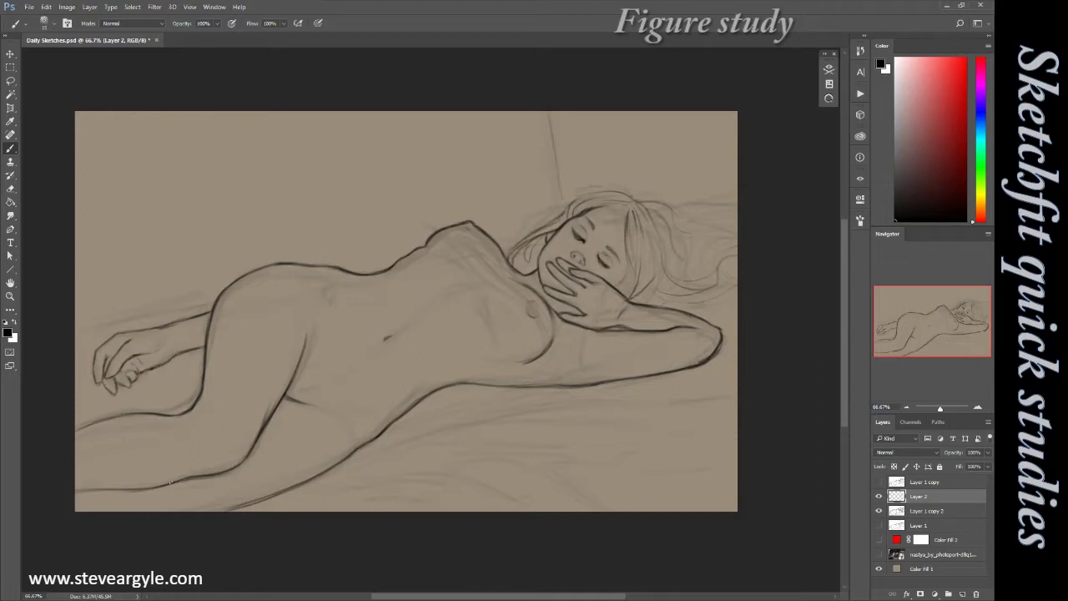
drag(635, 404, 738, 409)
drag(548, 439, 317, 478)
drag(562, 466, 336, 488)
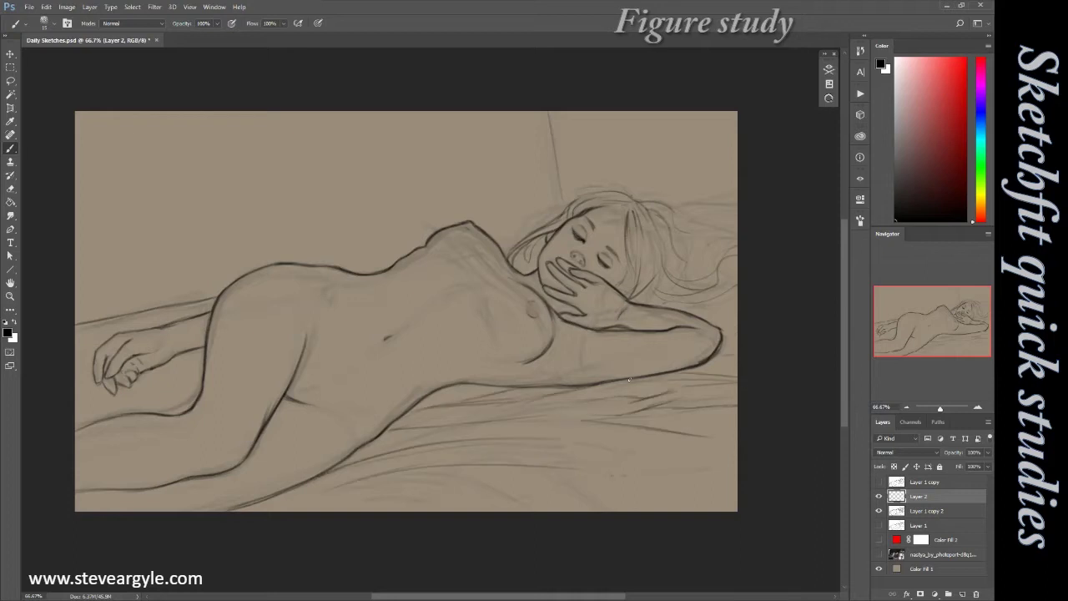
Hide the rough sketch and paint broad grey Mixer Brush strokes across the figure on a new layer
click(878, 510)
click(962, 594)
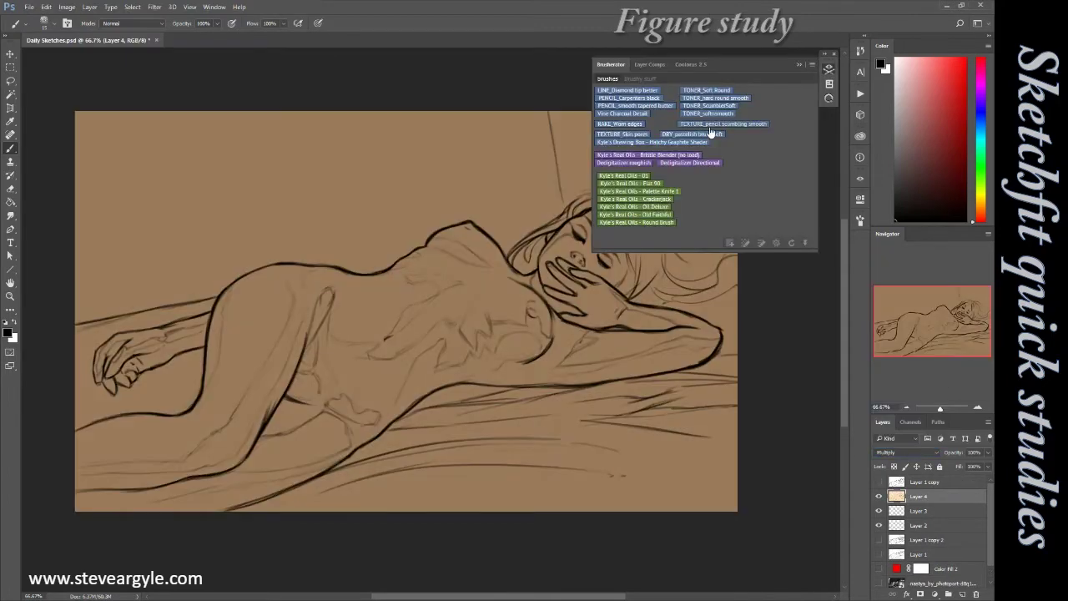
click(676, 133)
drag(484, 142, 389, 505)
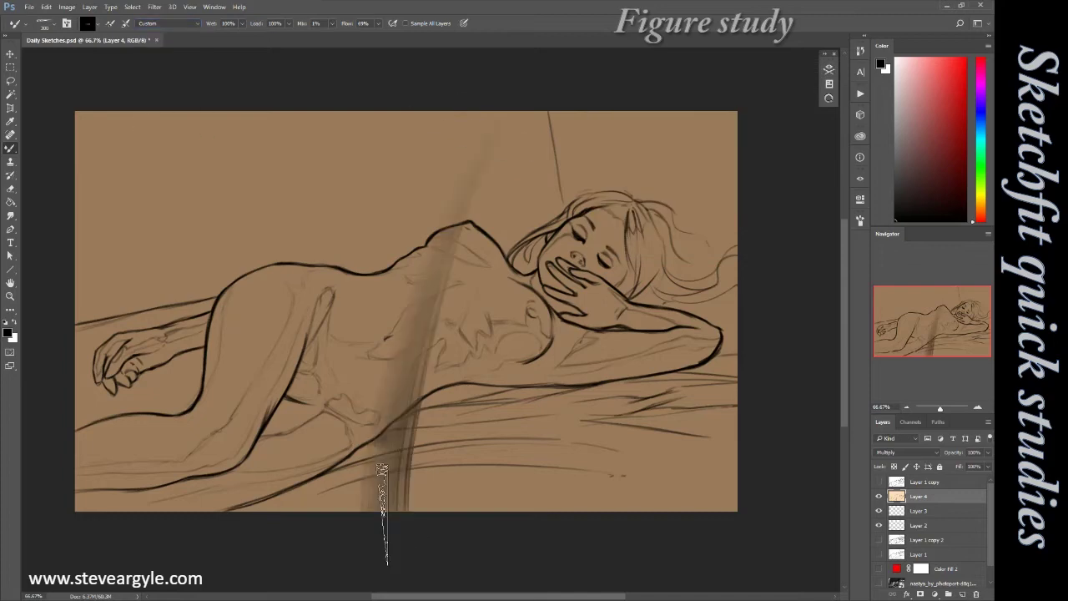
drag(681, 288, 567, 501)
drag(476, 113, 376, 351)
drag(526, 113, 317, 509)
Smear further broad dark diagonal strokes over the body, face area and lower left
drag(593, 511, 734, 296)
drag(684, 113, 425, 509)
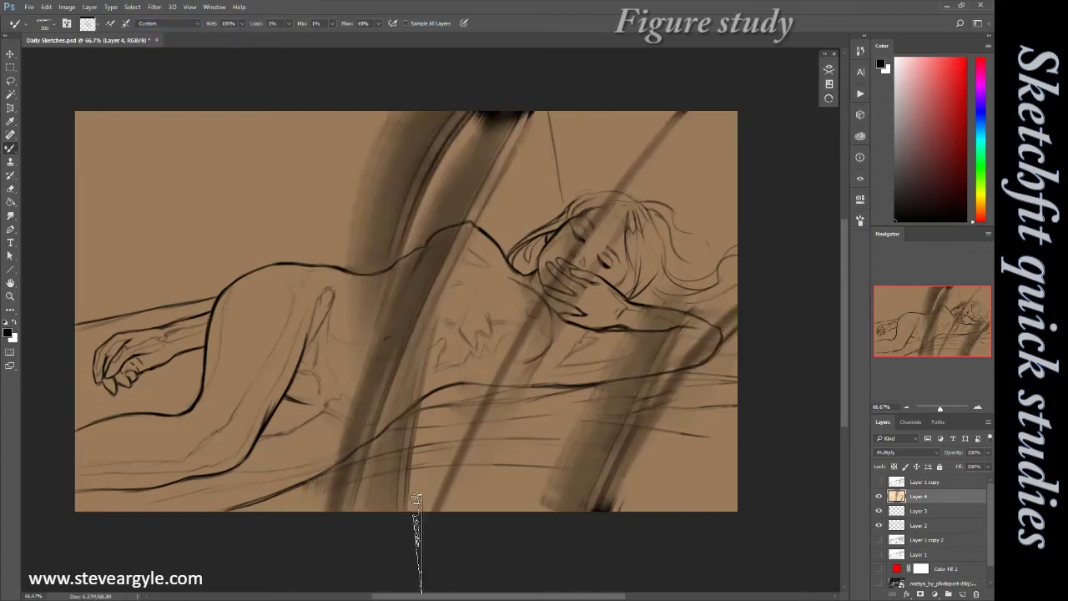
drag(296, 234, 208, 509)
drag(601, 150, 450, 480)
drag(668, 275, 534, 451)
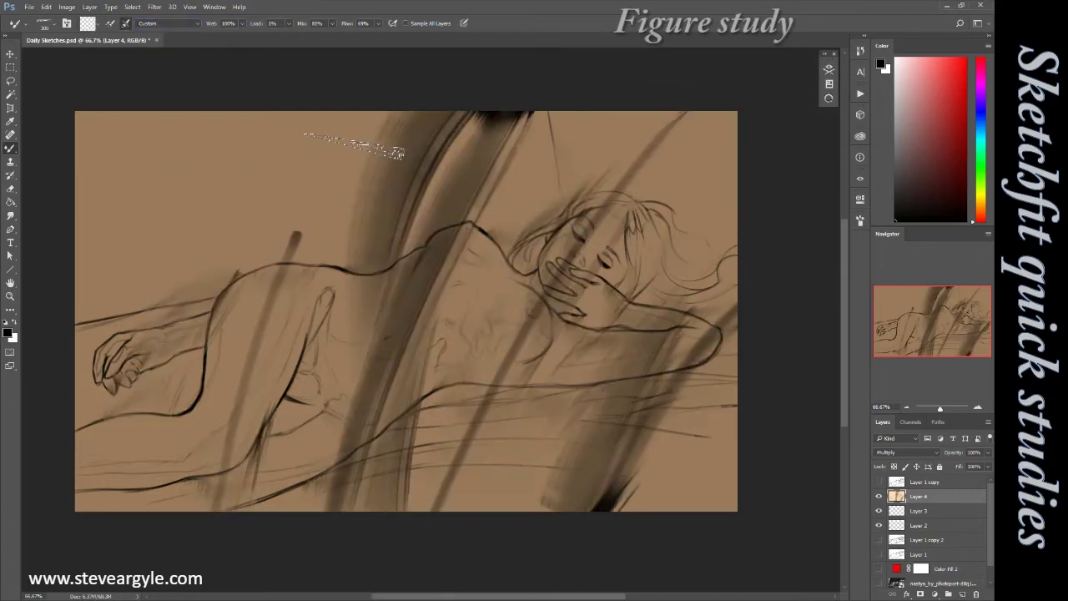
drag(392, 284, 258, 500)
Hide Layer 4 and smear dark strokes over the back, shoulder, chest, face and hair on Layer 5
click(879, 496)
click(963, 594)
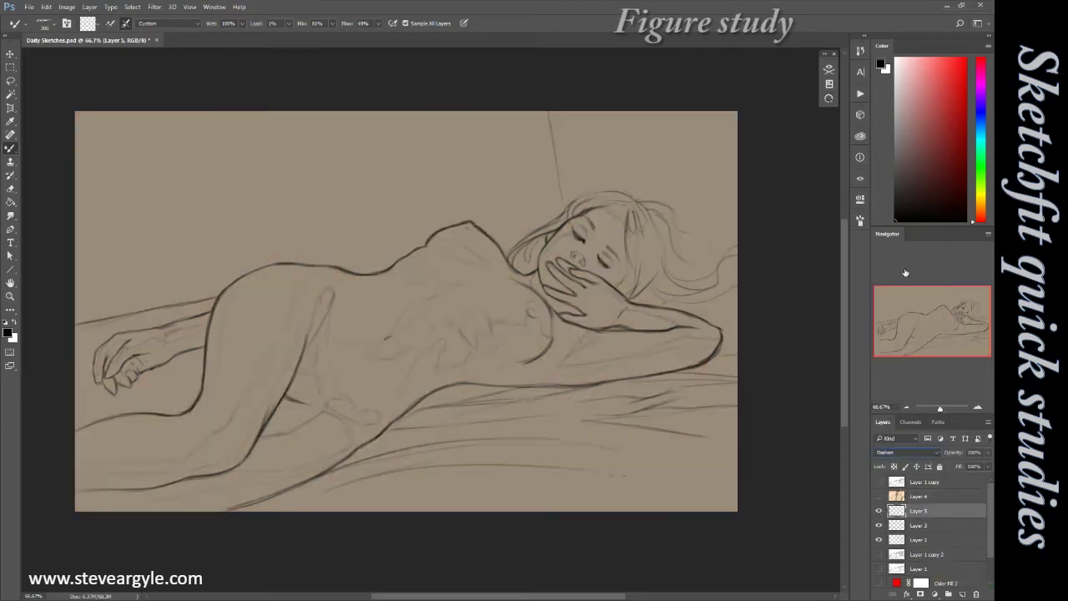
drag(380, 187, 358, 271)
drag(446, 200, 408, 257)
drag(470, 221, 534, 350)
drag(718, 242, 584, 367)
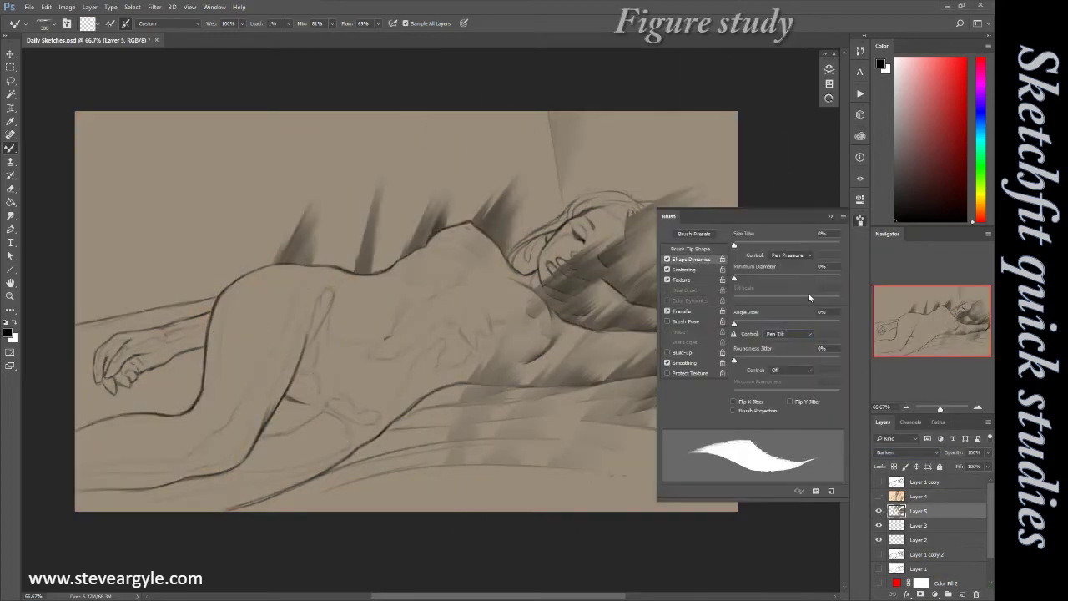
drag(535, 138, 434, 229)
Cover the legs, left arm and lower body with broad dark smeared strokes
drag(659, 155, 518, 284)
drag(709, 167, 568, 317)
drag(342, 175, 117, 409)
drag(434, 179, 233, 467)
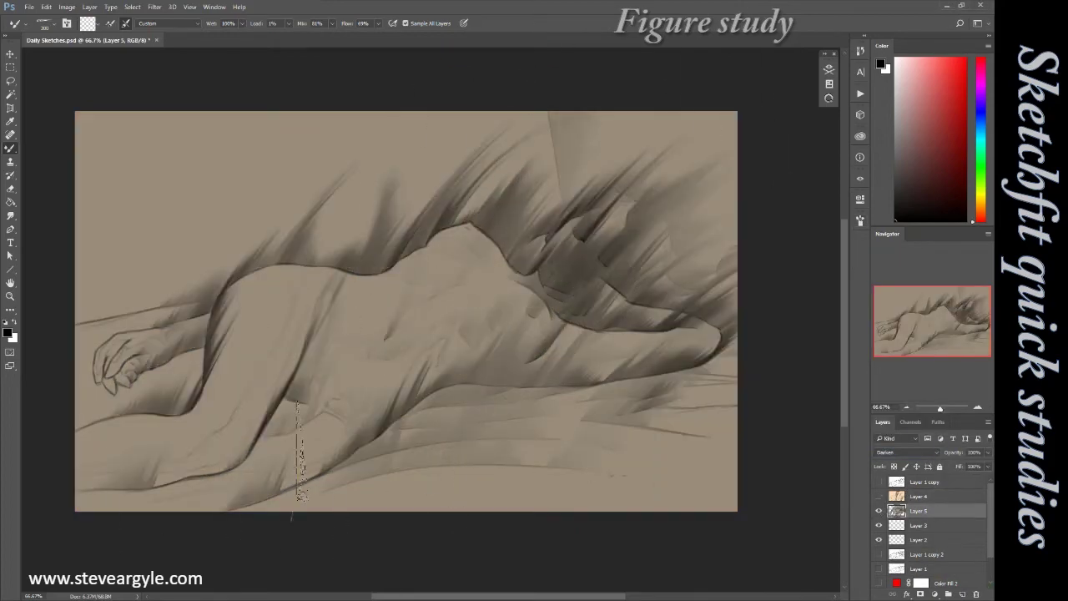
drag(309, 375, 159, 484)
drag(234, 258, 83, 576)
mouse_move(326, 140)
mouse_down()
mouse_move(565, 106)
mouse_move(508, 179)
mouse_up()
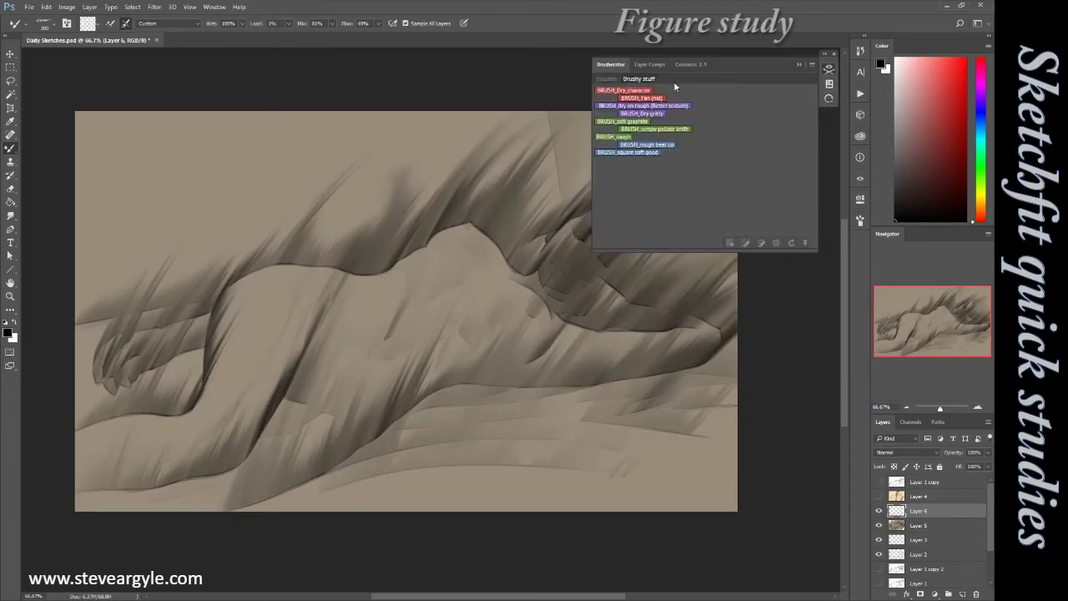
Paint smoky texture over the canvas on new Layer 6 and set it to Multiply
key(ctrl+shift+alt+n)
drag(589, 518, 250, 208)
drag(417, 251, 709, 417)
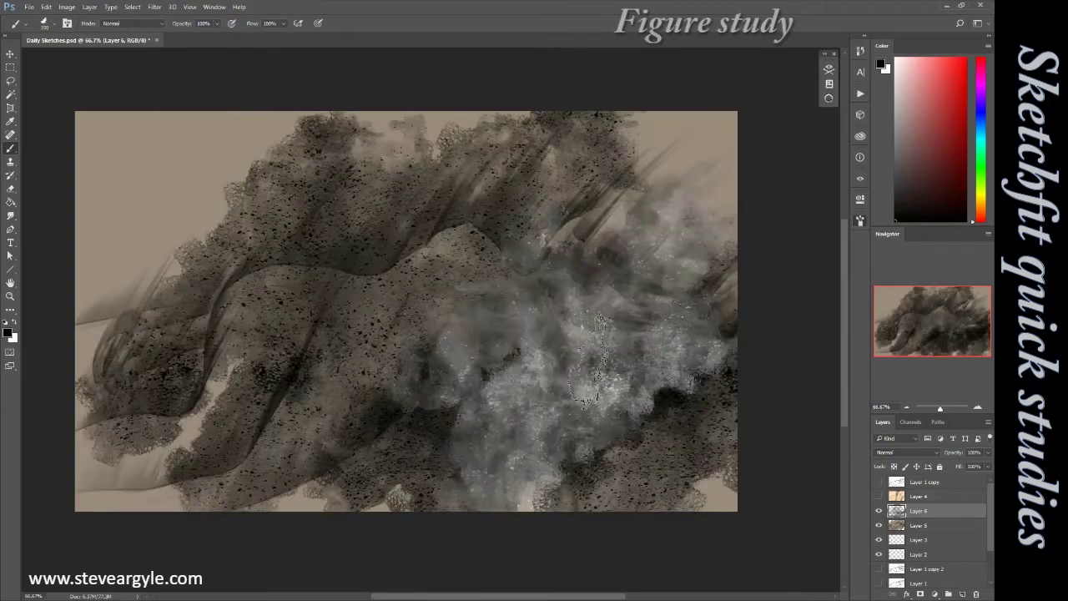
drag(668, 167, 190, 547)
key(shift+alt+m)
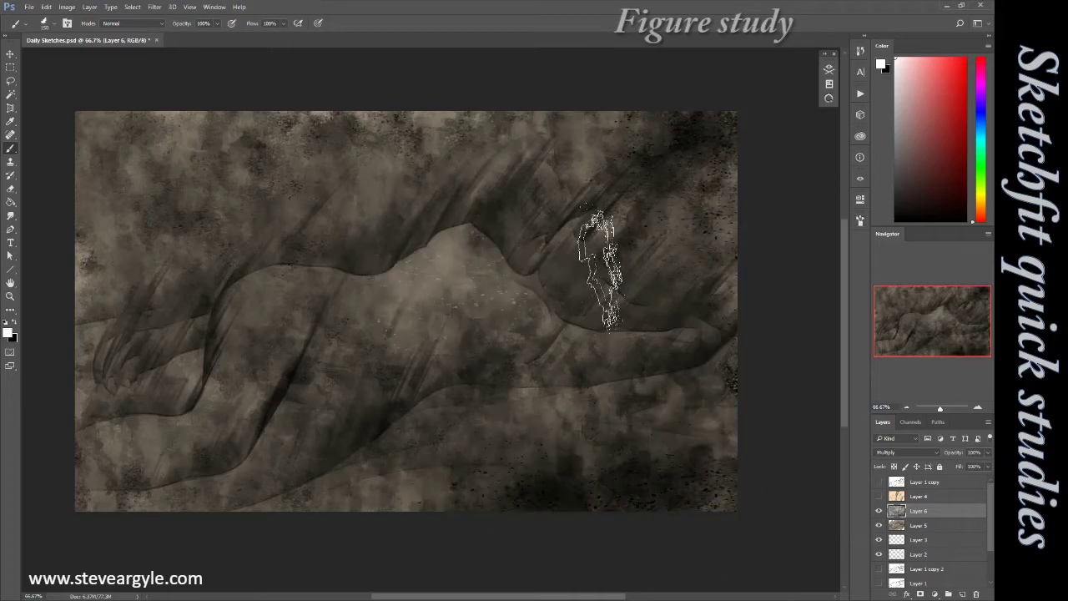
Add Layers 7–9, setting Layer 8 to Overlay and painting the canvas bottom dark in black
key(x)
key(ctrl+shift+alt+n)
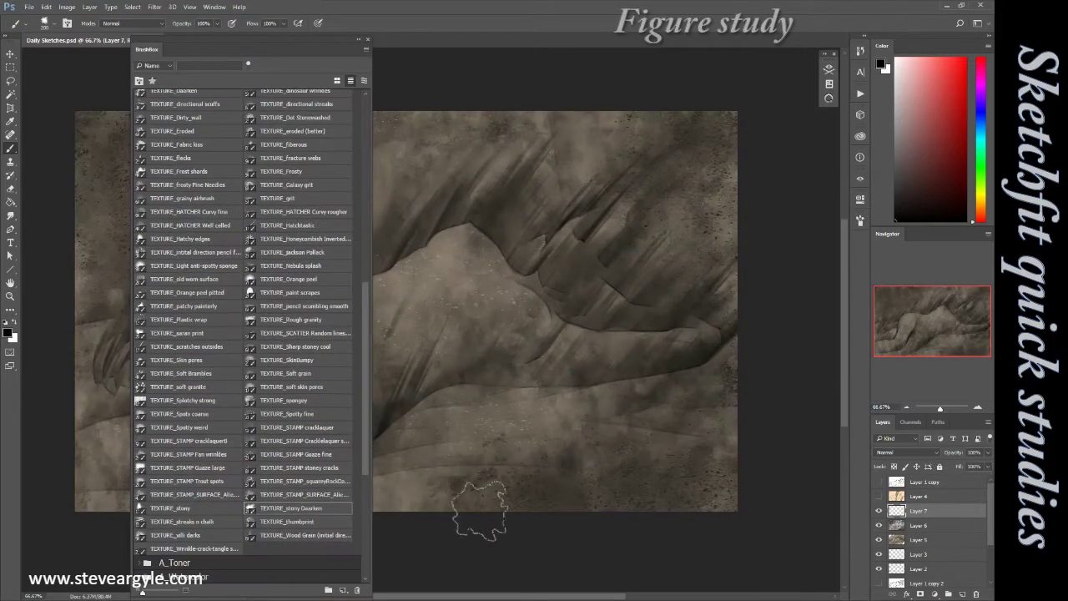
key(ctrl+shift+alt+n)
key(shift+alt+o)
key(x)
drag(596, 429, 346, 506)
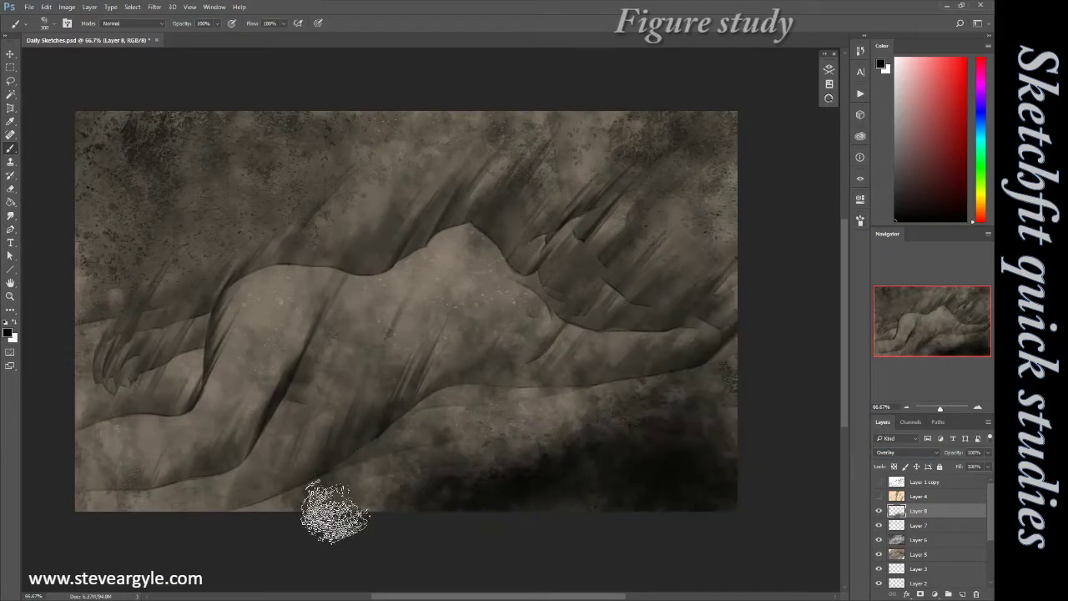
key(ctrl+shift+alt+n)
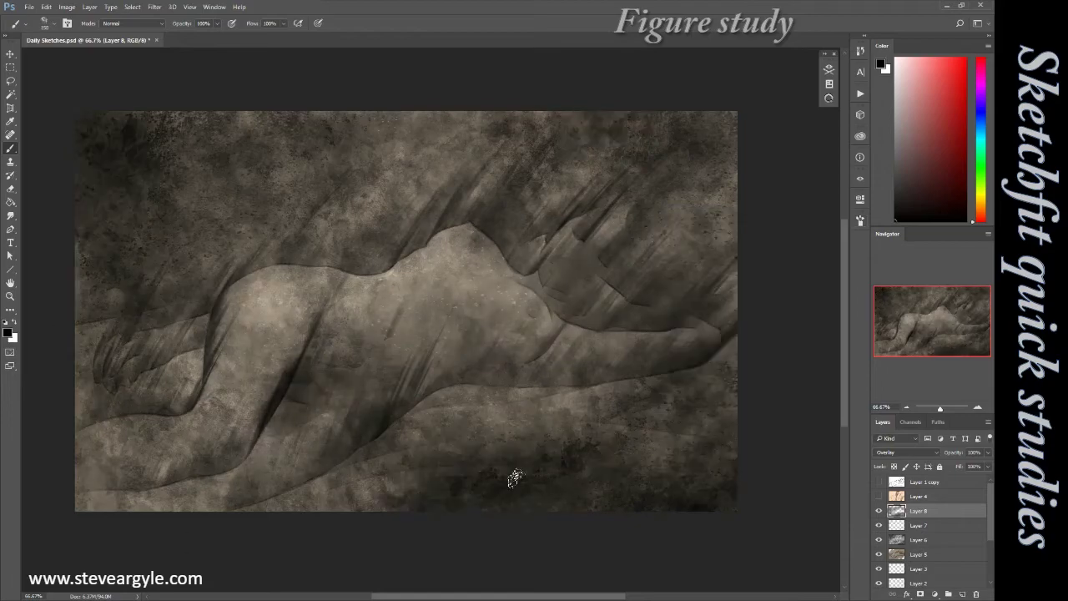
key(ctrl+shift+alt+n)
Set up a white Mixer Brush with a lower paint load and Sample All Layers
key(x)
click(829, 99)
click(701, 83)
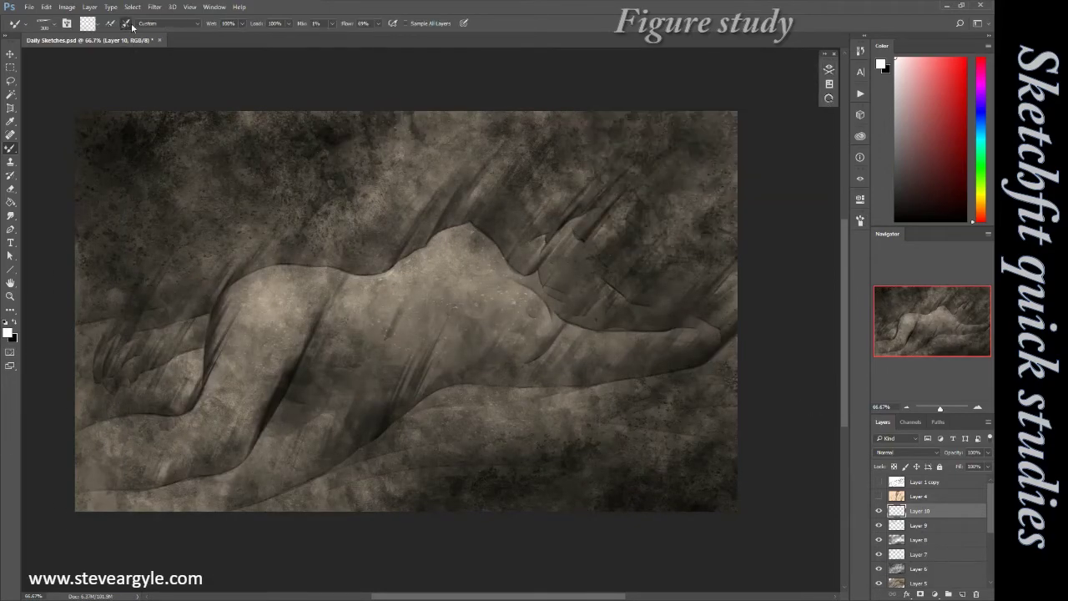
drag(288, 24, 232, 45)
click(405, 23)
Smear diagonal strokes across the canvas and figure on Layer 10
drag(615, 352, 425, 508)
drag(738, 334, 516, 511)
drag(619, 110, 311, 439)
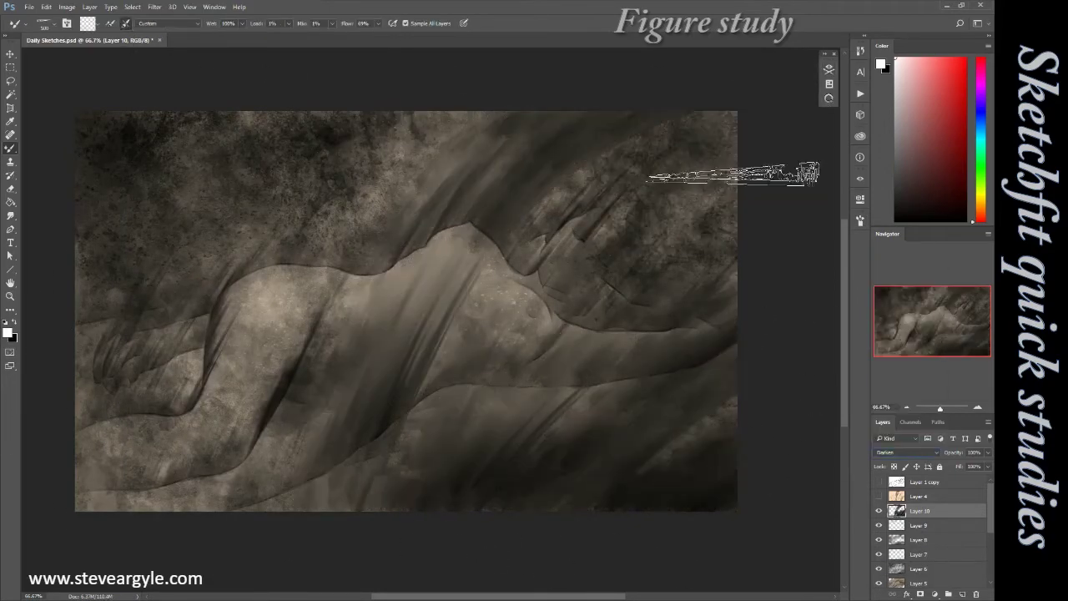
drag(568, 254, 414, 401)
drag(738, 110, 574, 242)
drag(434, 117, 208, 501)
drag(392, 113, 100, 409)
drag(284, 269, 84, 480)
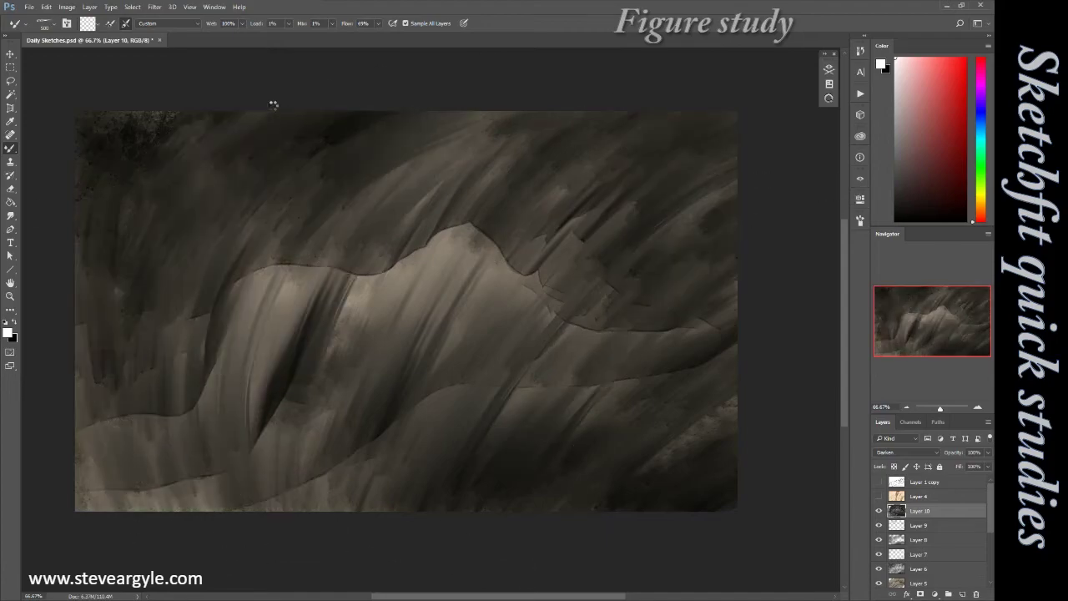
Lower Layer 10's fill to 52% and group texture Layers 6–10 with Ctrl+G
click(988, 466)
drag(986, 480, 969, 481)
shift+click(918, 568)
key(ctrl+g)
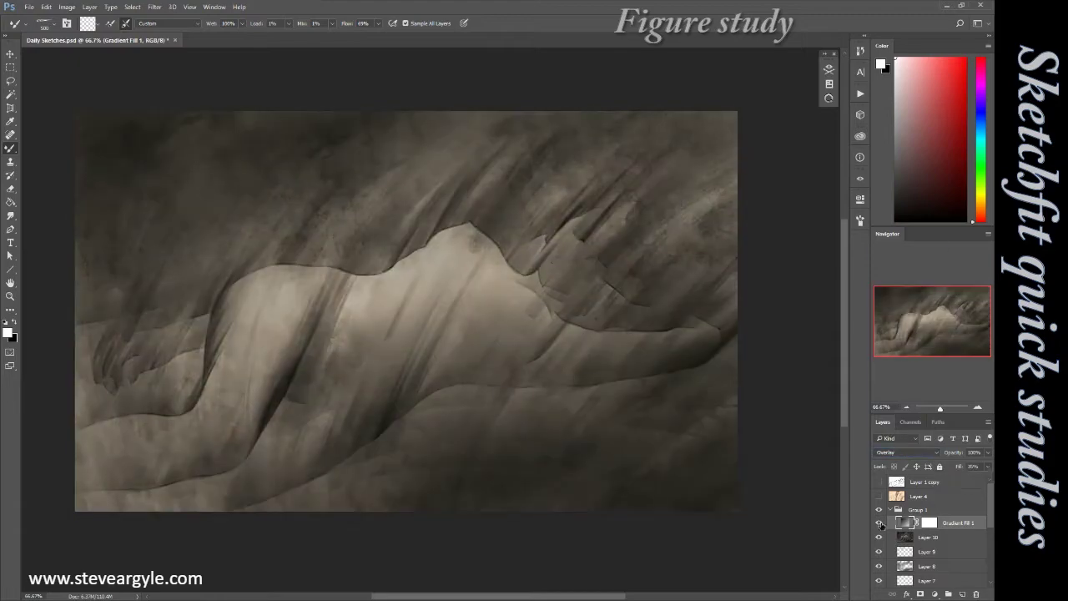
Collapse Group 1, show the Group 2 copy line art, and add Layer 11
click(891, 509)
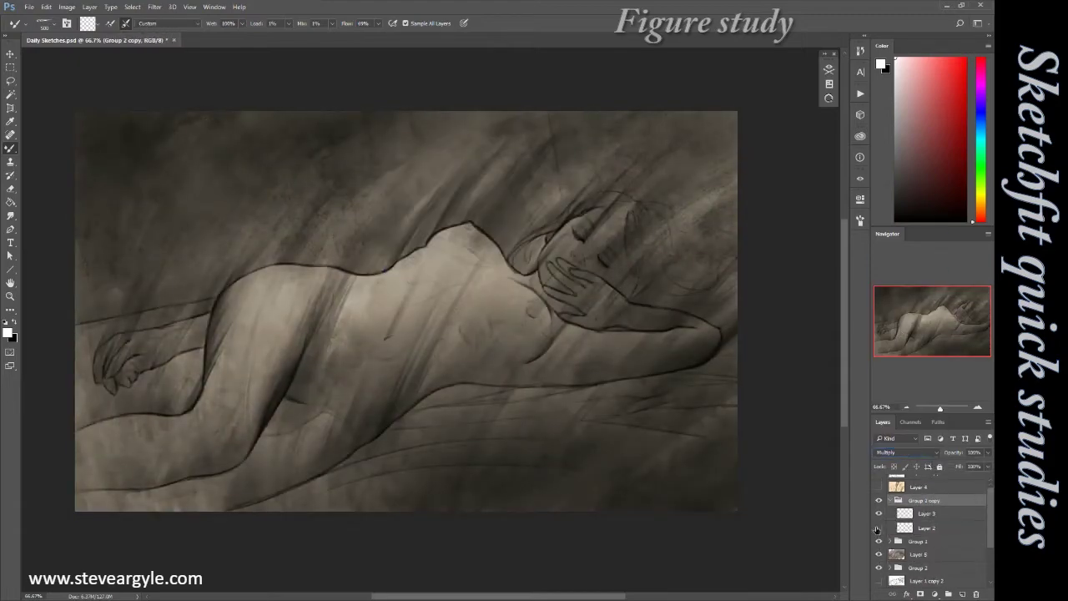
click(879, 513)
key(shift+b)
key(x)
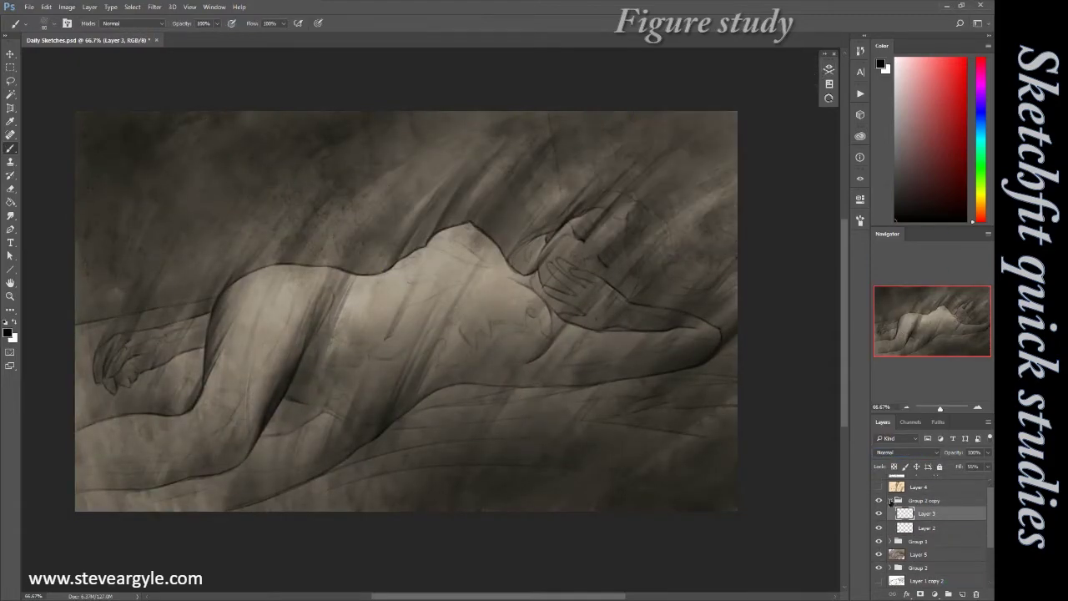
Paint dark shading under the breasts, across the abdomen and below the hip
click(962, 594)
mouse_move(488, 278)
mouse_down()
mouse_move(534, 351)
mouse_move(471, 330)
mouse_move(392, 359)
mouse_move(410, 394)
mouse_move(501, 342)
mouse_move(709, 371)
mouse_up()
mouse_move(363, 374)
mouse_down()
mouse_move(325, 293)
mouse_move(317, 334)
mouse_move(217, 359)
mouse_move(290, 357)
mouse_move(204, 455)
mouse_move(80, 472)
mouse_move(301, 492)
mouse_move(359, 424)
mouse_move(301, 384)
mouse_move(276, 417)
mouse_move(342, 351)
mouse_move(377, 399)
mouse_move(445, 451)
mouse_up()
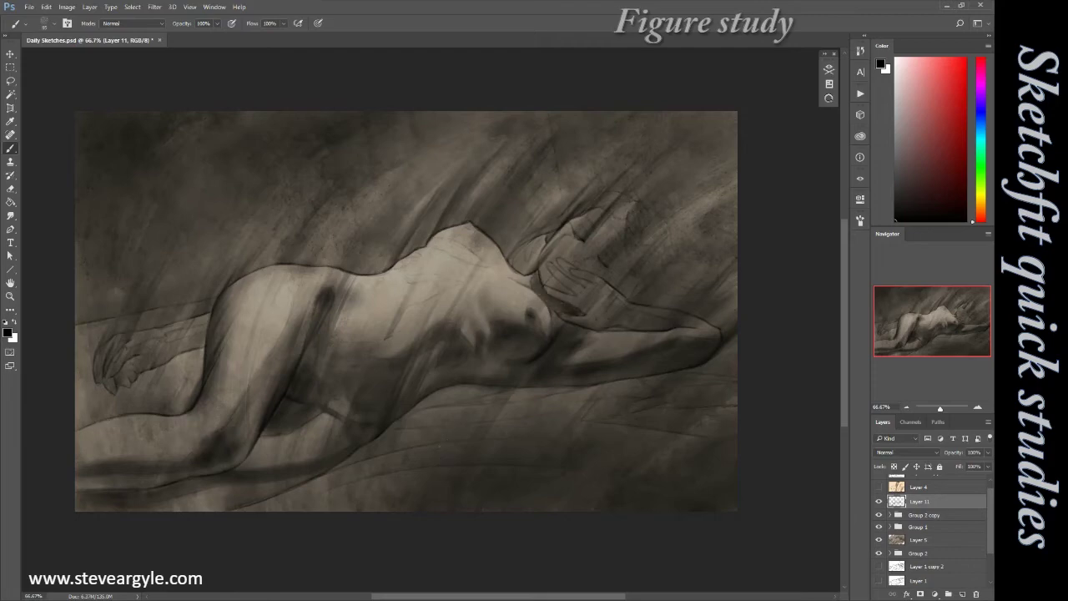
Deepen dark shading around the hand, forearm, ribs and chest on Layer 11
mouse_move(617, 288)
mouse_down()
mouse_move(668, 267)
mouse_move(626, 313)
mouse_move(525, 267)
mouse_move(434, 259)
mouse_move(409, 326)
mouse_up()
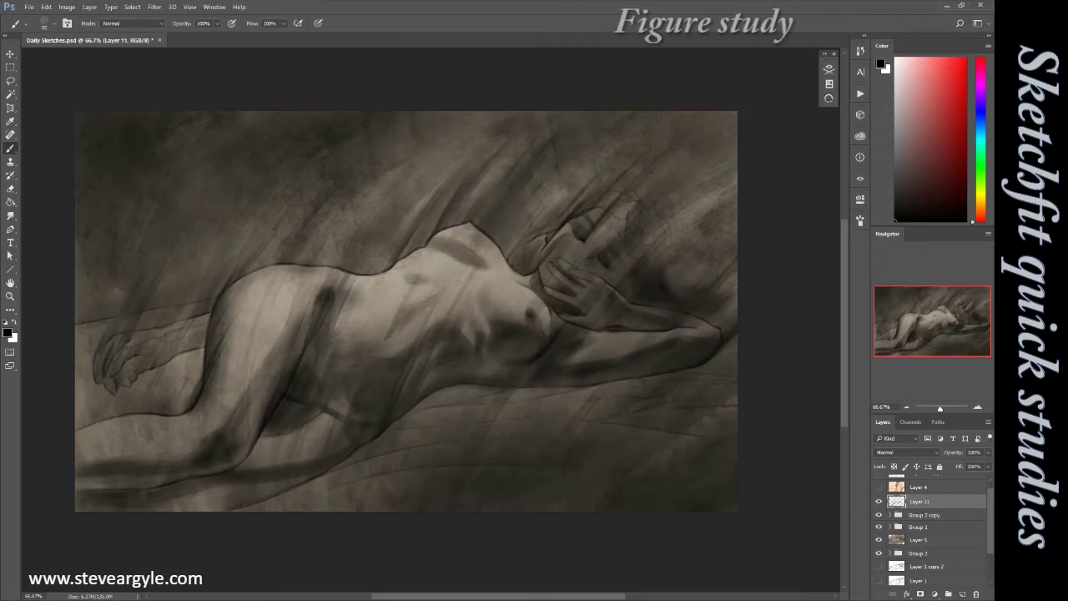
drag(450, 288, 317, 250)
drag(109, 358, 192, 330)
drag(84, 392, 200, 351)
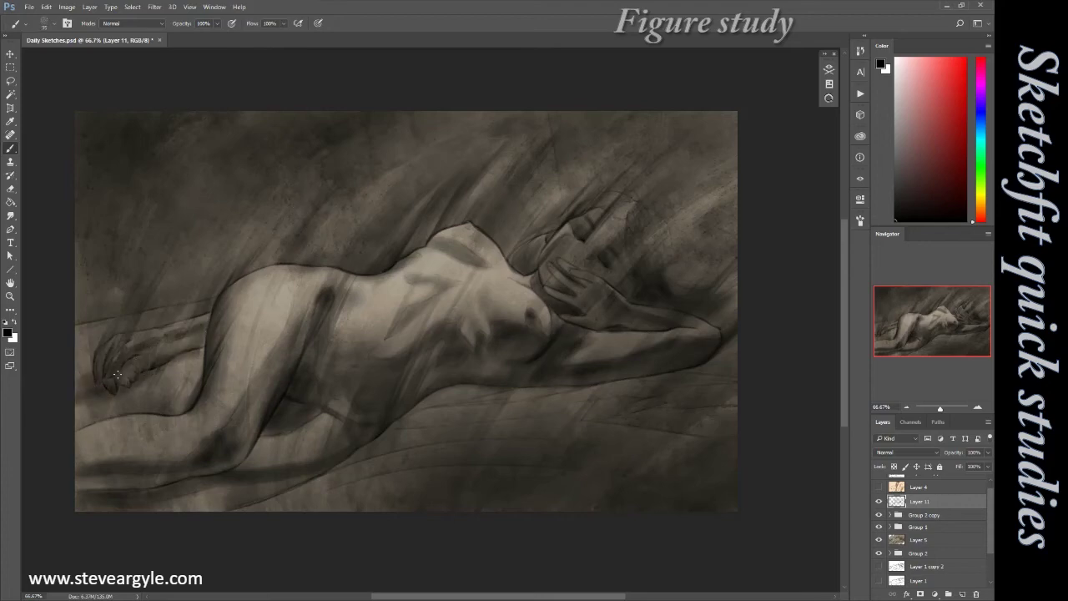
drag(126, 364, 201, 347)
drag(342, 455, 584, 438)
Darken the lower sheet, belly and hip, lower the fill to about 85%, and add a layer
drag(401, 479, 684, 463)
drag(468, 388, 726, 417)
drag(376, 442, 551, 392)
drag(601, 250, 693, 275)
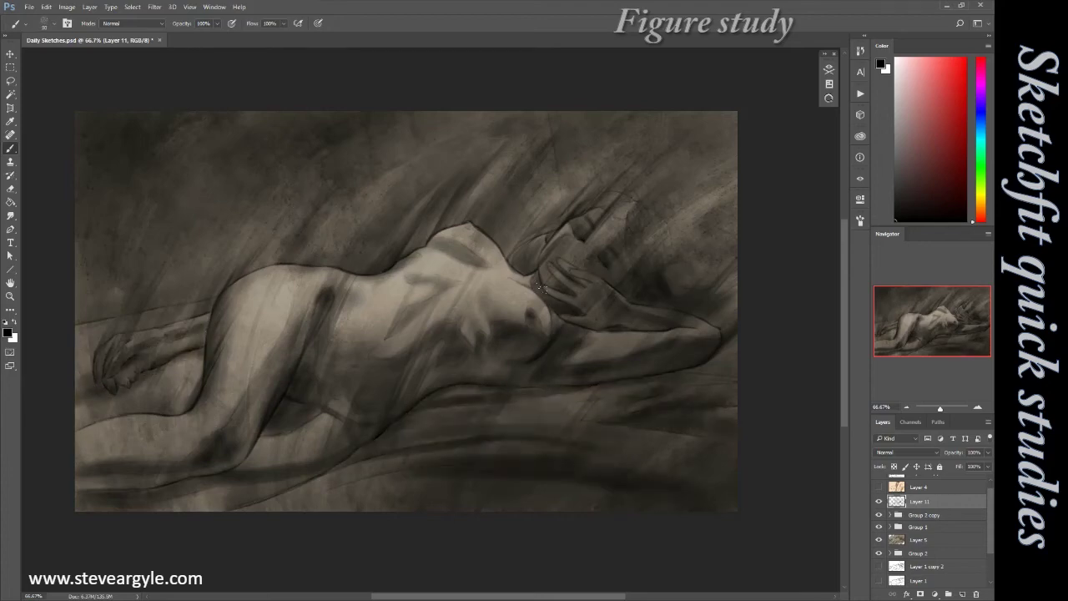
drag(426, 284, 334, 367)
drag(342, 468, 83, 501)
drag(167, 357, 192, 342)
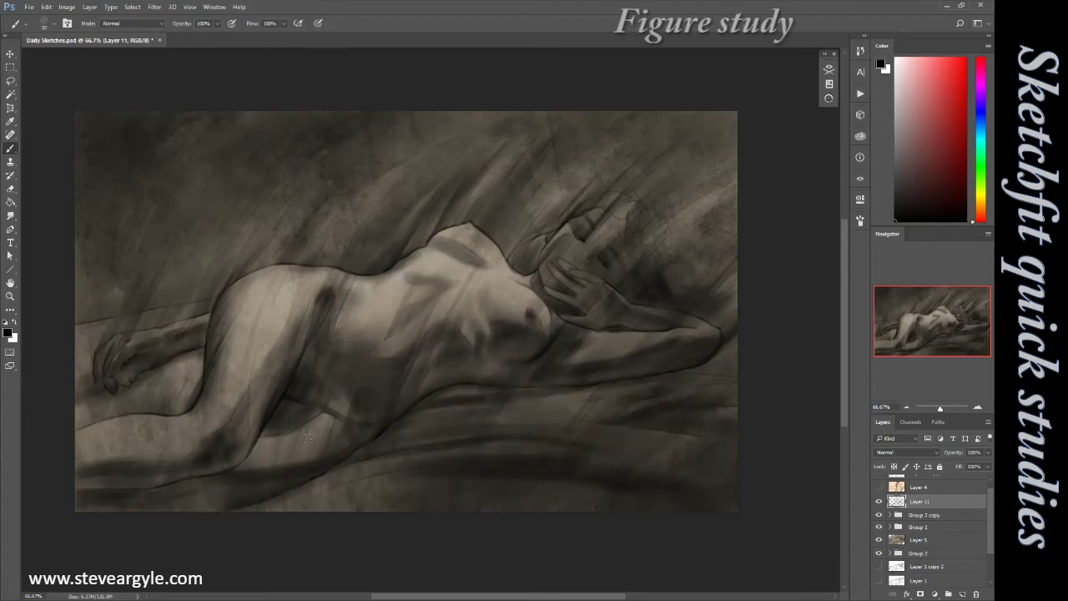
drag(988, 466, 981, 483)
key(ctrl+shift+alt+n)
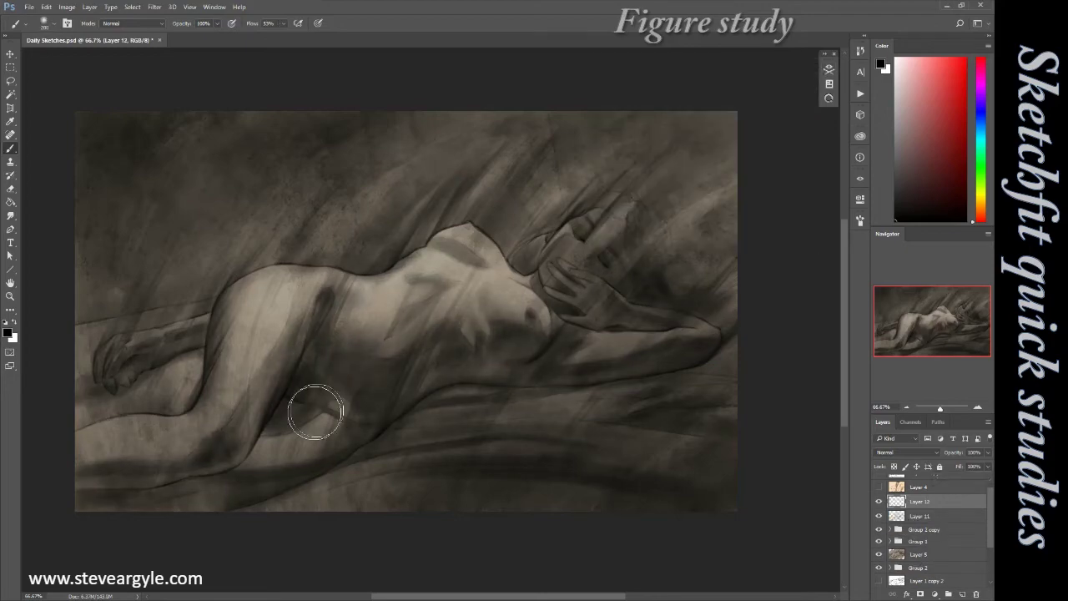
Smear light streaks across the torso, arm, hand and leg on a Lighten layer with the Mixer Brush
key(shift+5)
key(shift+3)
click(829, 69)
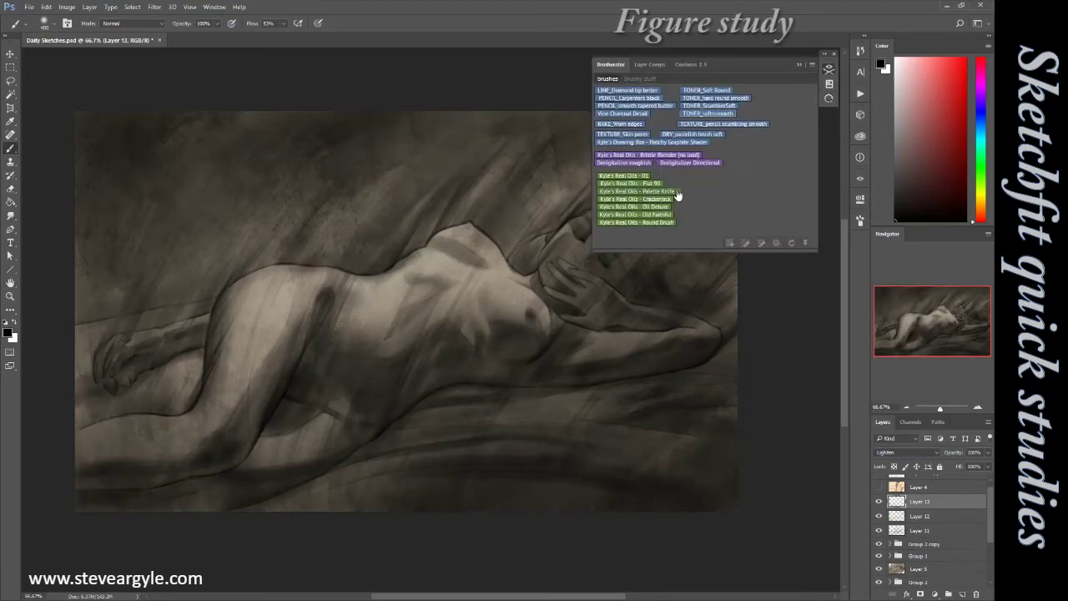
click(668, 200)
drag(585, 318, 376, 250)
drag(543, 133, 251, 276)
drag(604, 323, 656, 345)
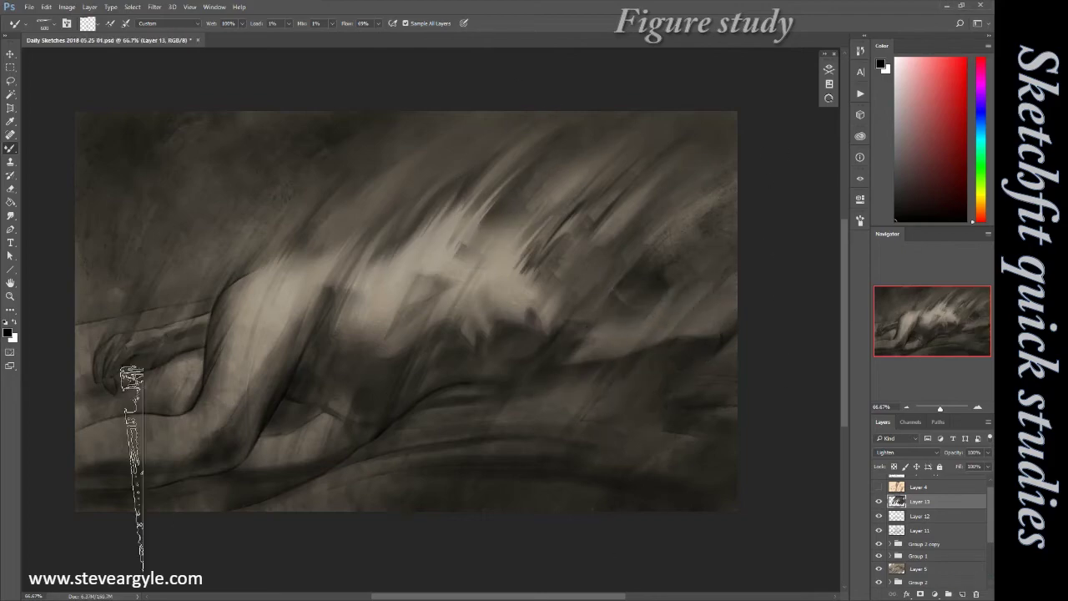
mouse_move(137, 468)
mouse_down()
mouse_move(231, 262)
mouse_move(291, 191)
mouse_up()
Mask the smear layer, paint the torso back in, and adjust the mask's Levels
key(b)
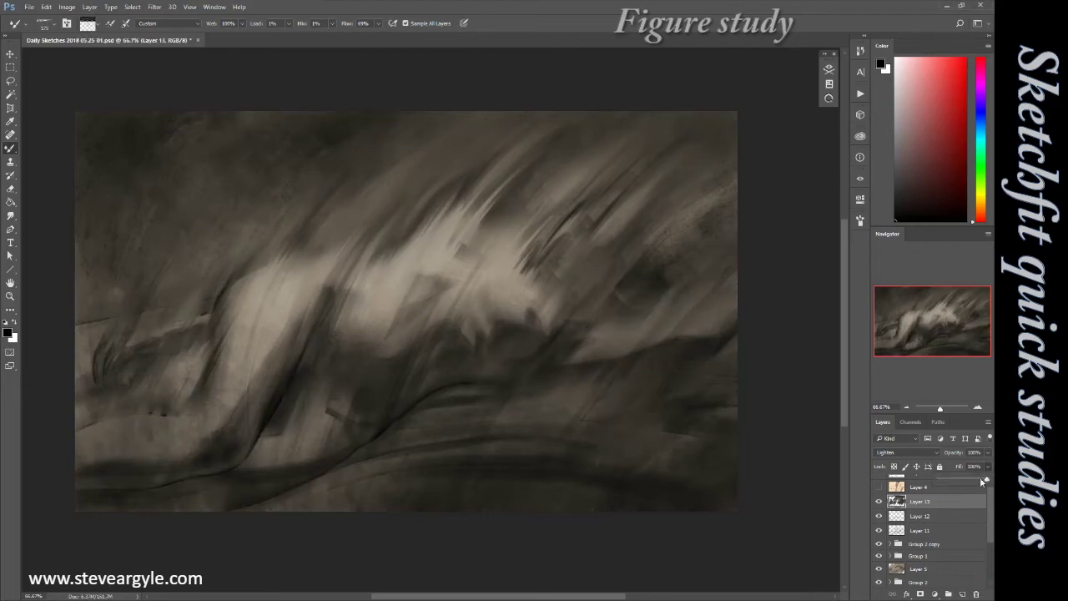
click(920, 595)
click(828, 69)
drag(445, 305, 358, 270)
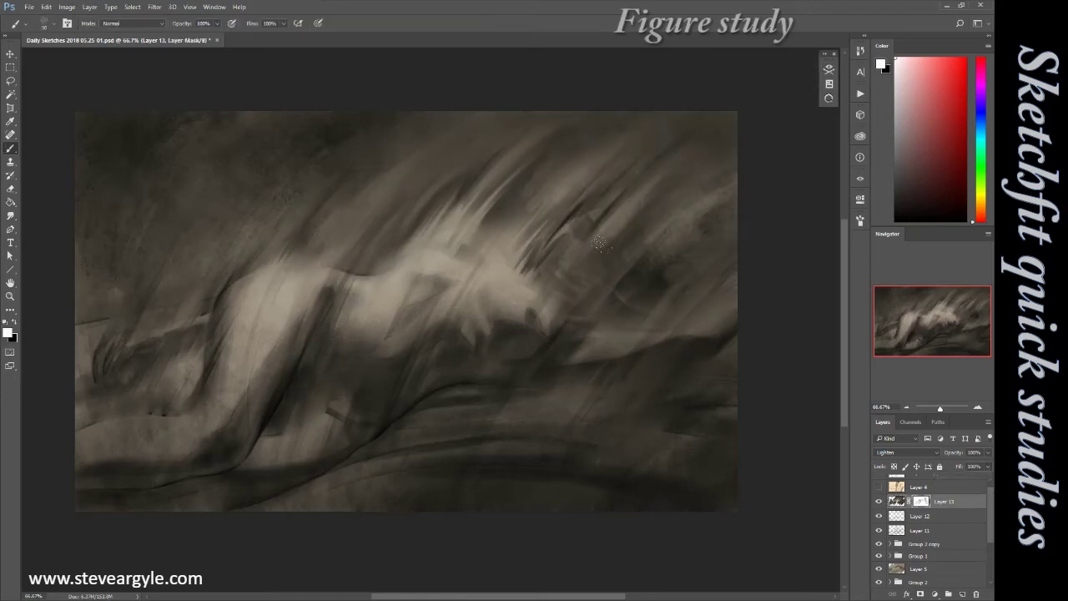
key(ctrl+l)
key(Return)
Add Layer 14 above the smeared layer
key(x)
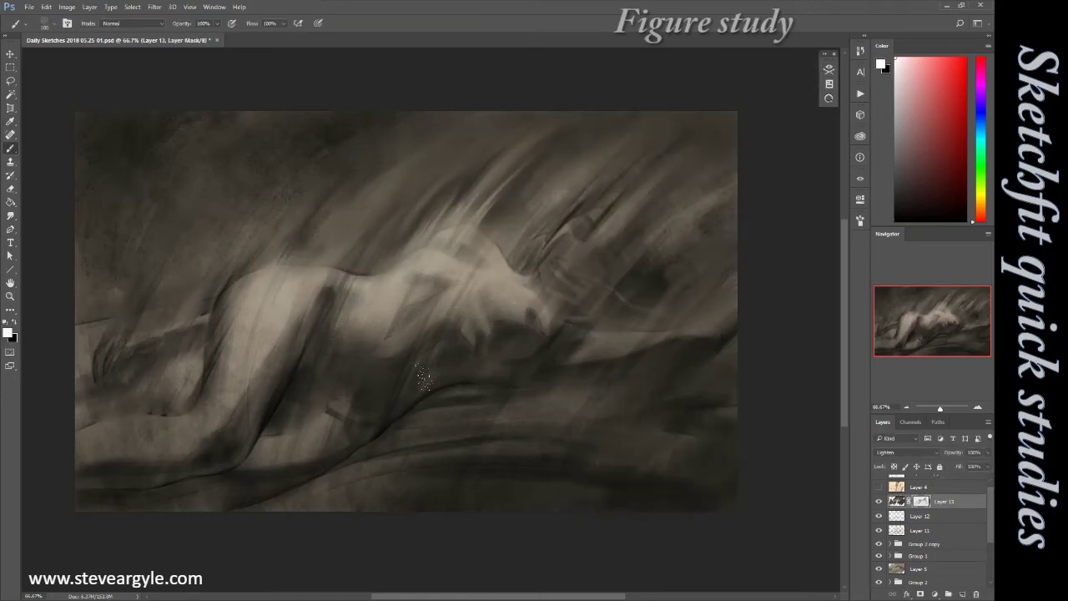
key(x)
key(ctrl+shift+alt+n)
Paint white hatched highlights along the back and lower leg on Layer 16 with a hatchy brush
click(825, 80)
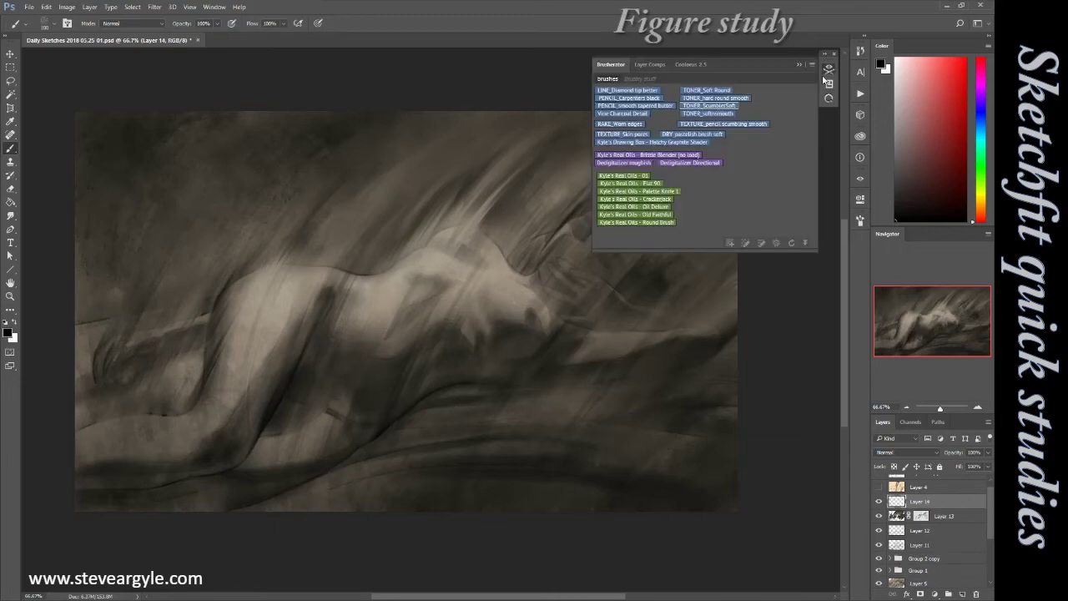
click(652, 142)
key(x)
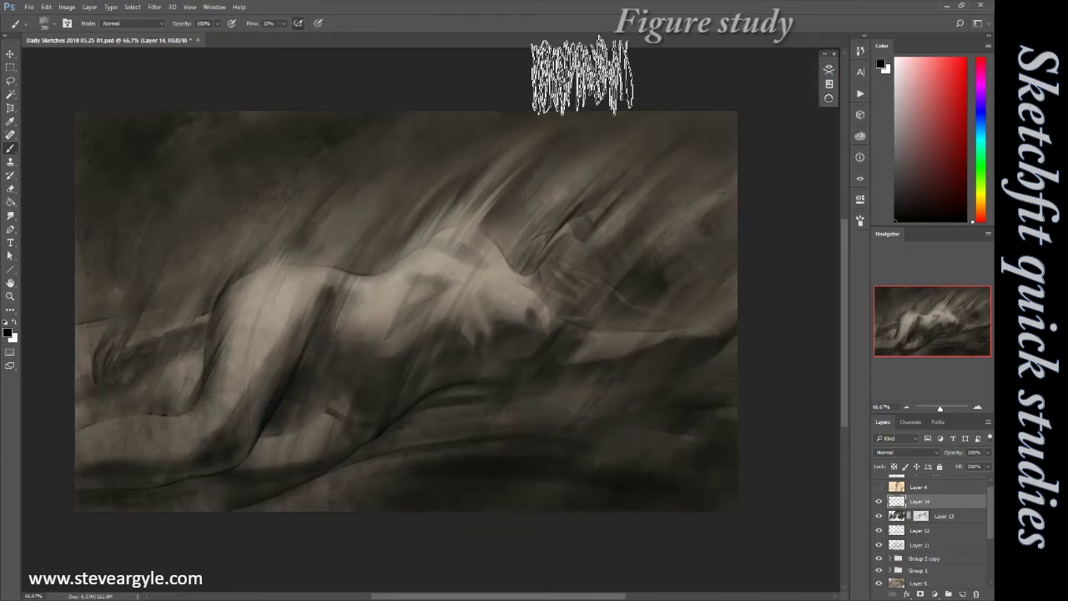
key(ctrl+shift+alt+n)
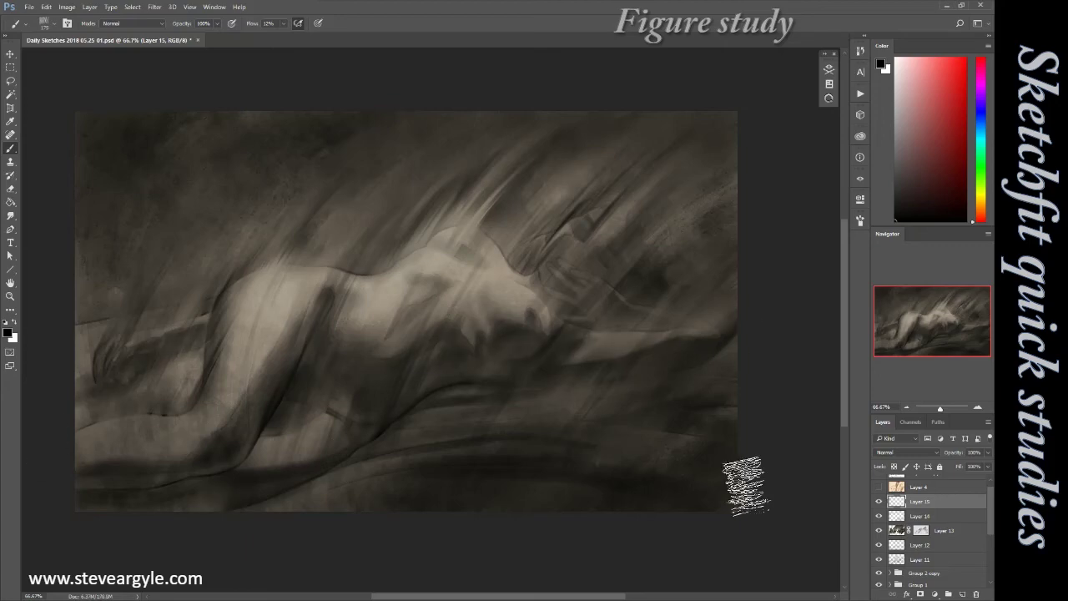
key(ctrl+shift+alt+n)
click(825, 80)
click(652, 142)
drag(230, 411, 294, 290)
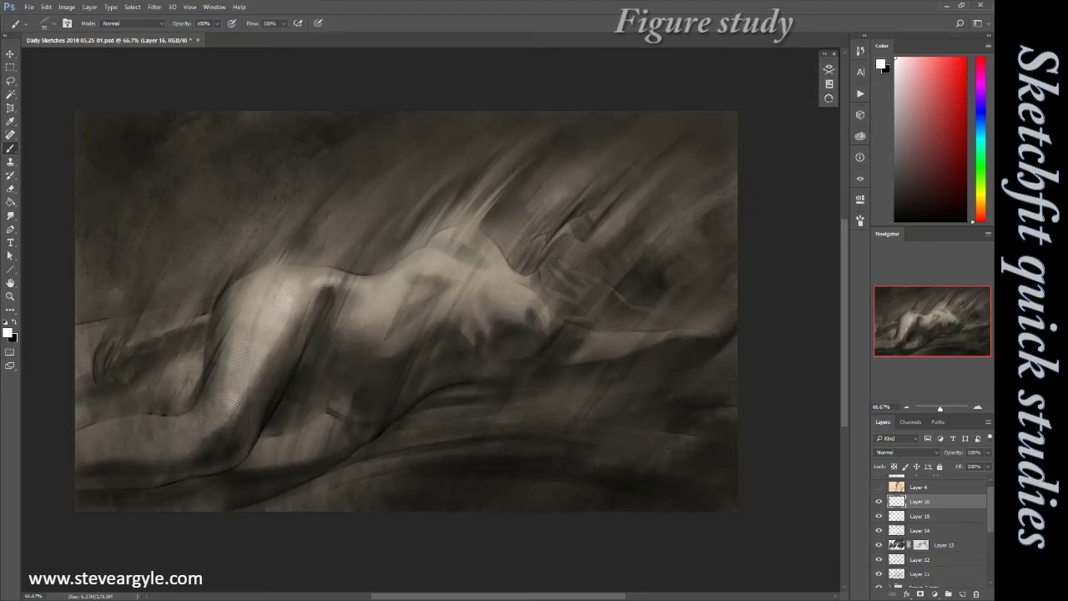
mouse_move(140, 444)
mouse_down()
mouse_move(219, 420)
mouse_move(296, 285)
mouse_up()
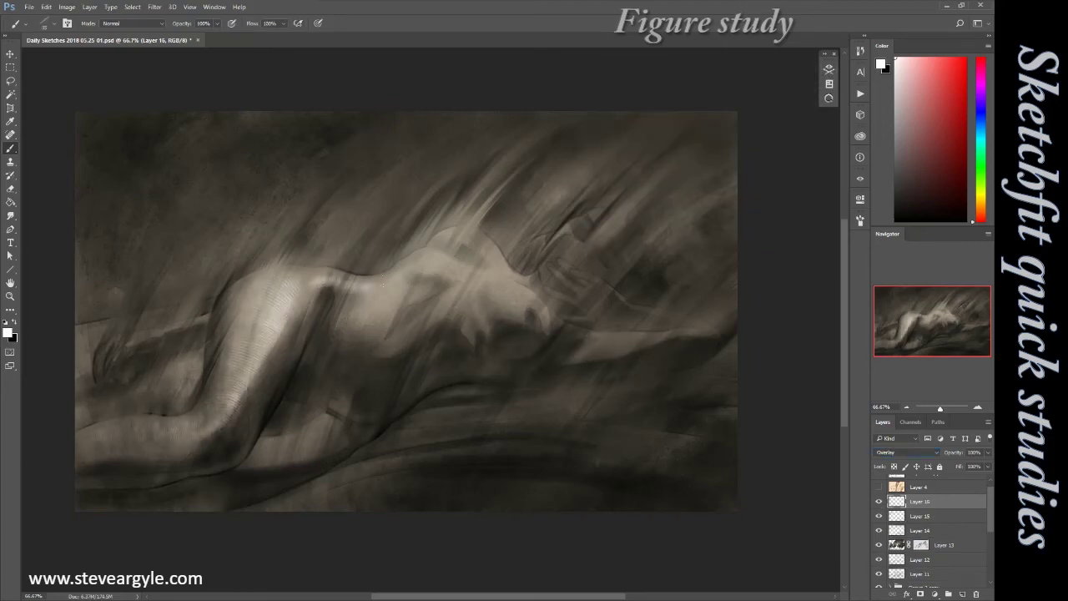
Brighten the torso, belly, hip, chest, head and cloth right of the figure
drag(392, 343, 463, 300)
drag(334, 417, 272, 447)
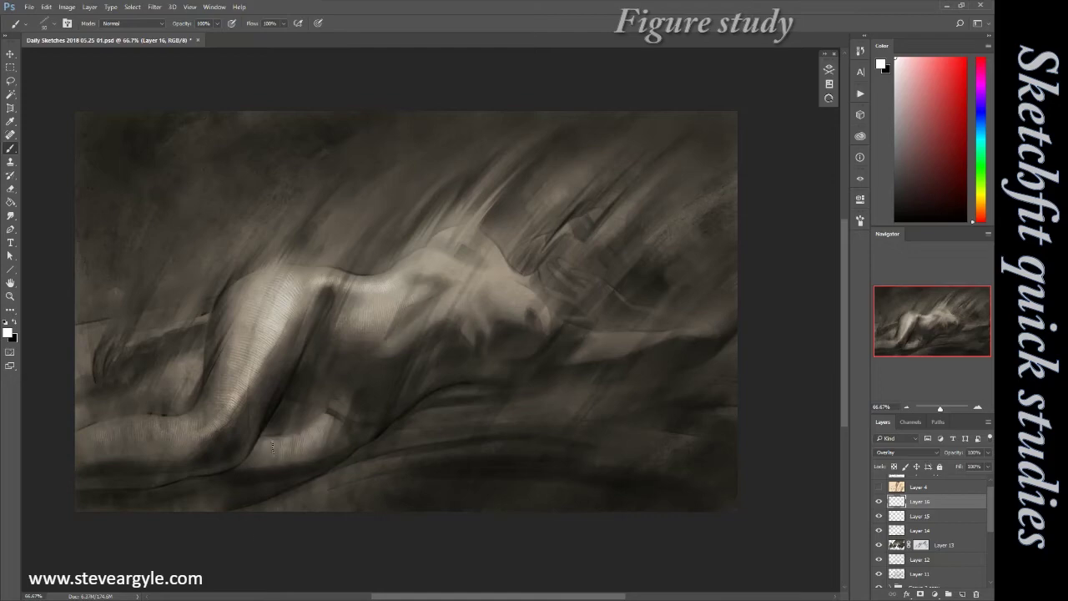
drag(419, 268, 470, 280)
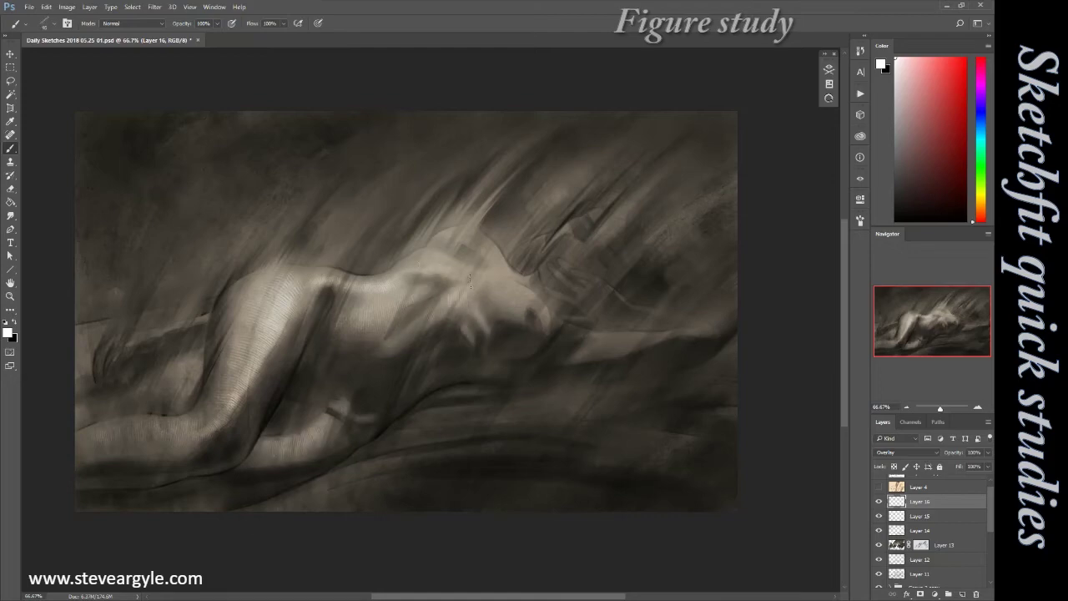
mouse_move(474, 237)
mouse_down()
mouse_move(525, 297)
mouse_move(566, 227)
mouse_move(616, 332)
mouse_move(716, 332)
mouse_up()
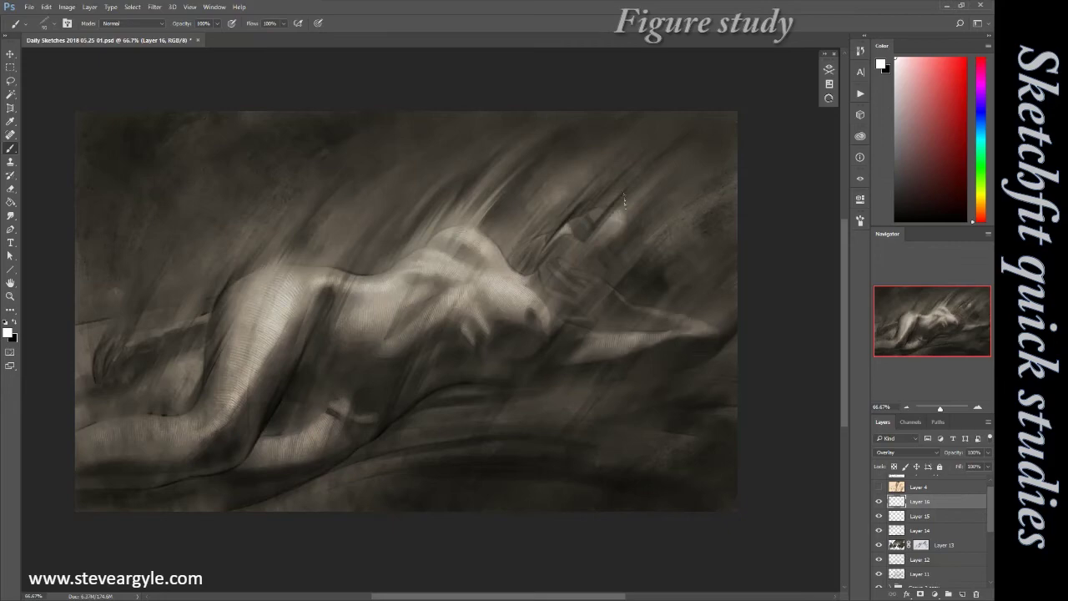
drag(594, 195, 689, 287)
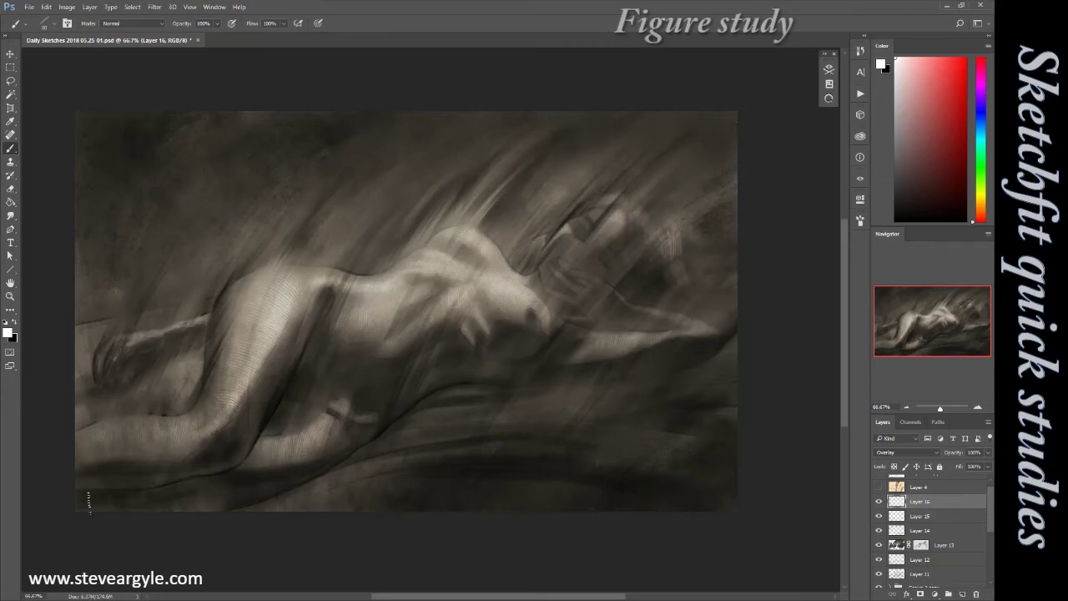
Duplicate the highlight layer and set the copy's fill to 43%
key(ctrl+alt+j)
key(Return)
drag(984, 482, 960, 481)
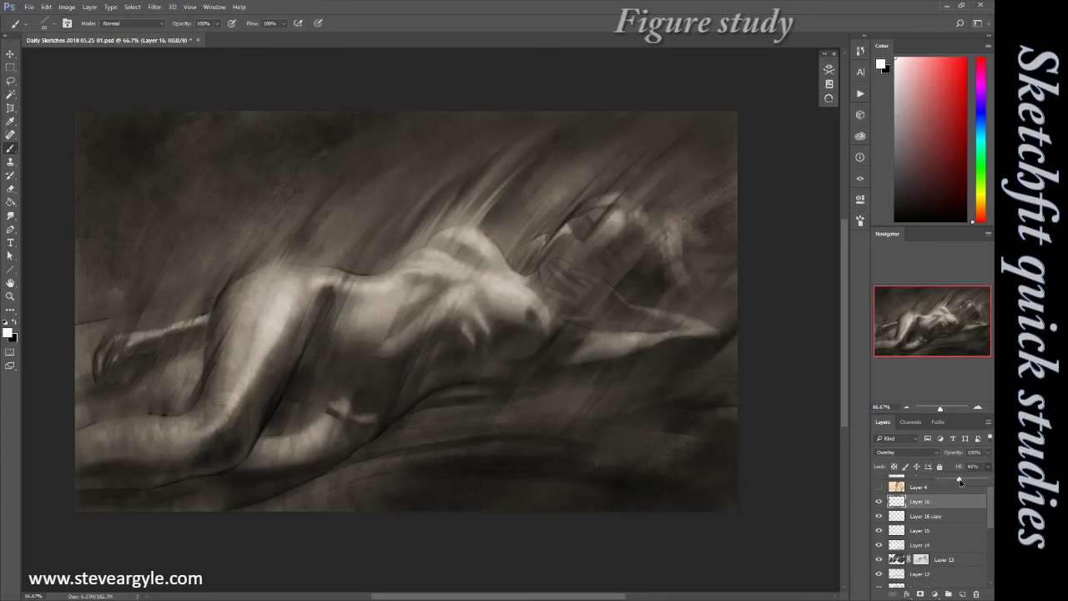
Add Layer 17 and brighten the shoulder, hip and torso with light strokes
key(ctrl+shift+alt+n)
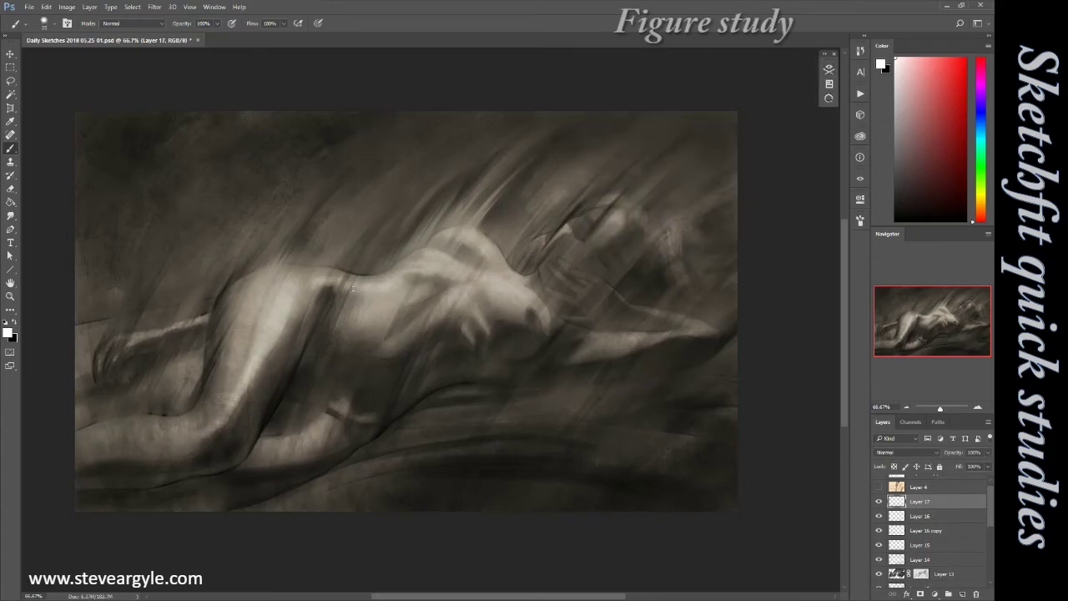
drag(477, 232, 495, 254)
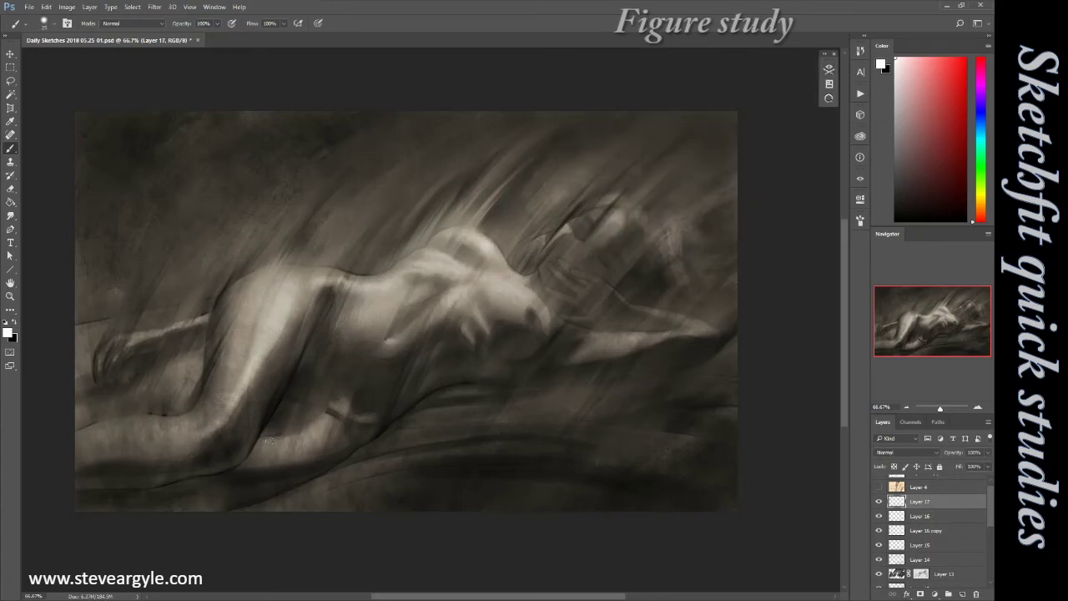
drag(269, 441, 383, 418)
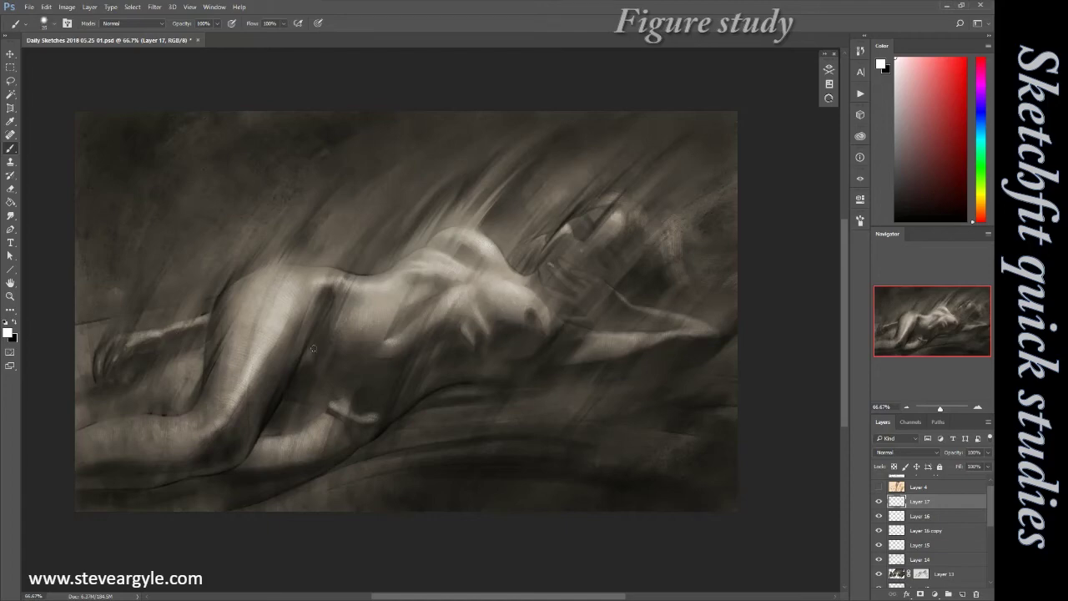
drag(313, 349, 337, 331)
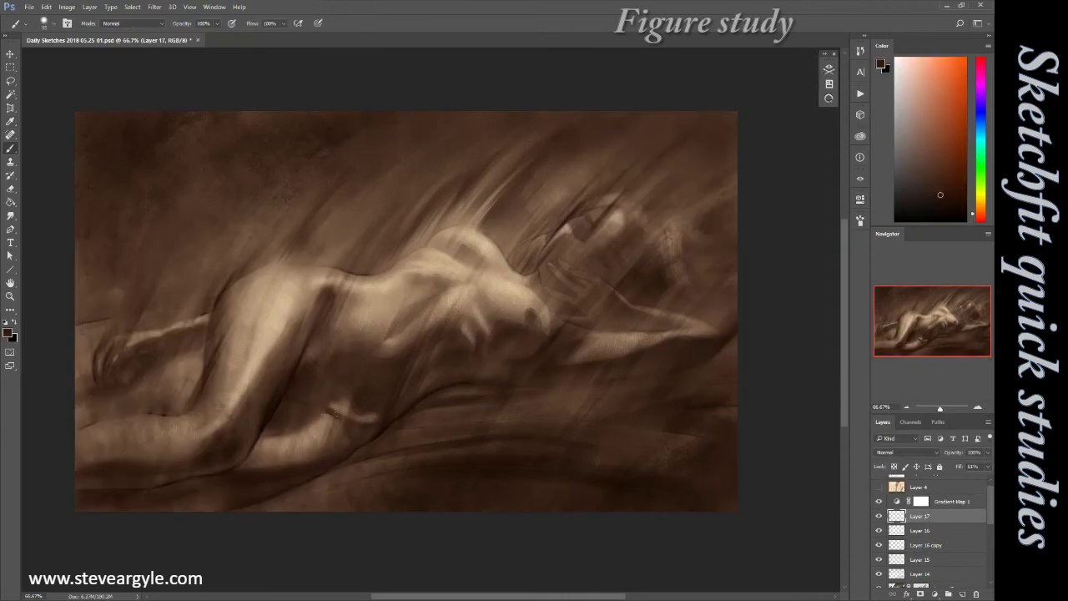
Add a new blending layer and switch to the Smudge tool to soften edges
key(b)
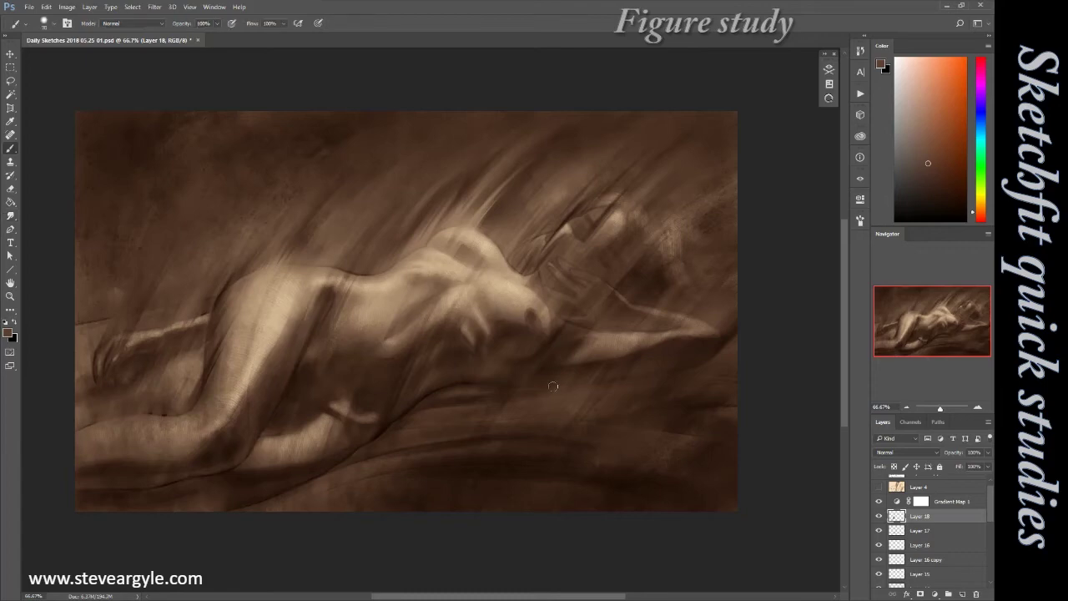
key(d)
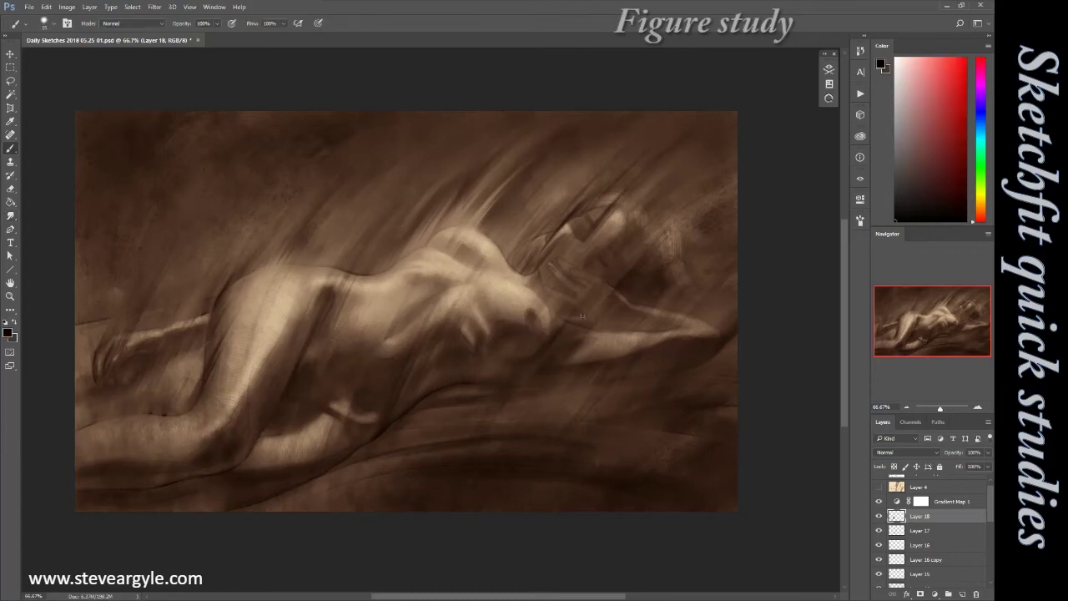
key(x)
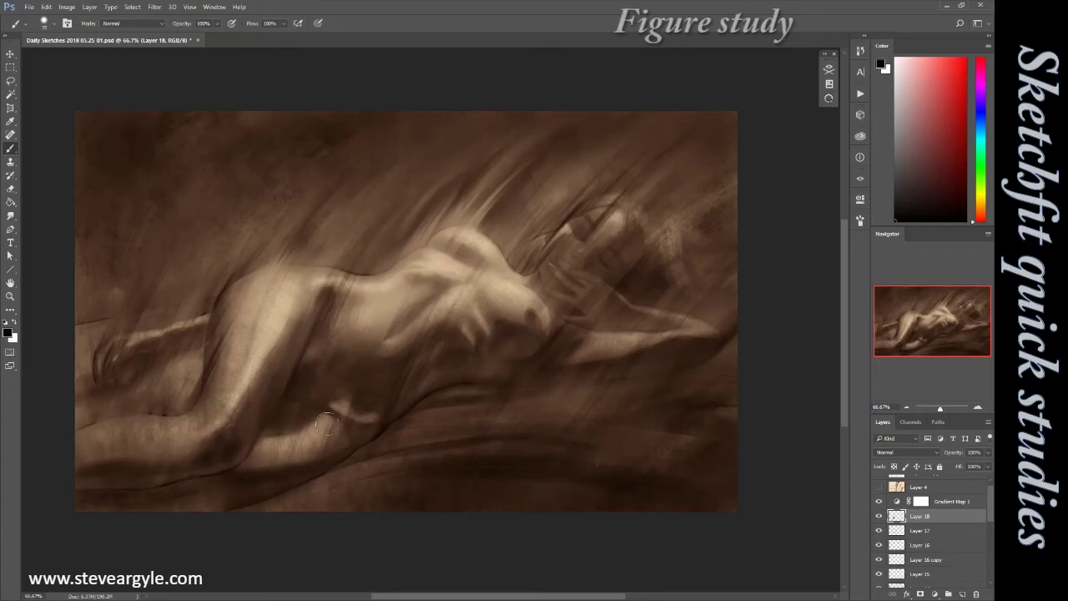
key(ctrl+shift+alt+n)
key(r)
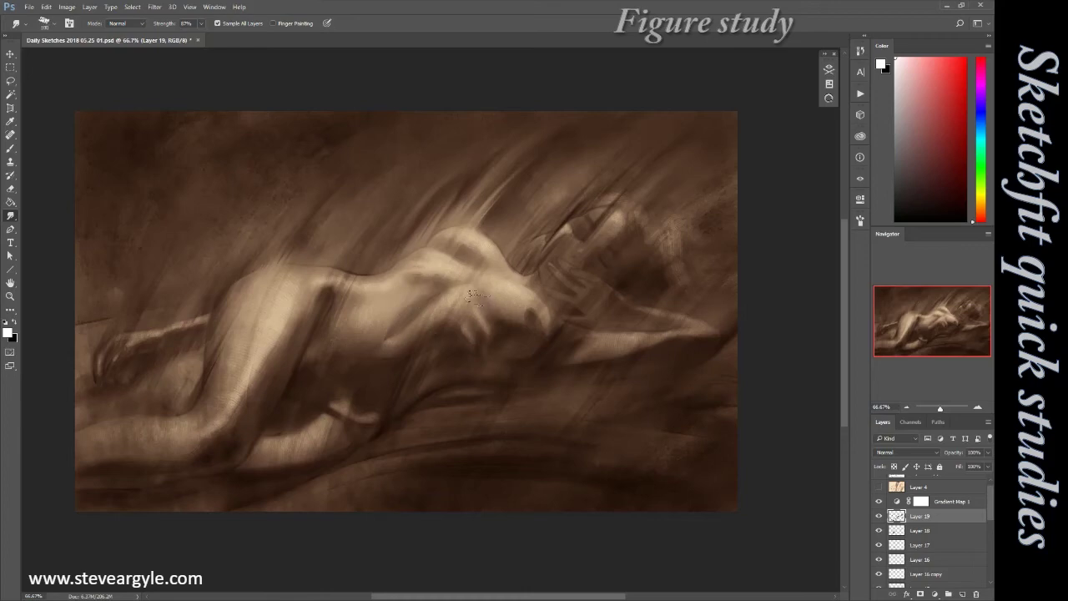
Paint black shading around the head on a new Overlay layer
key(ctrl+shift+alt+n)
key(shift+alt+o)
key(b)
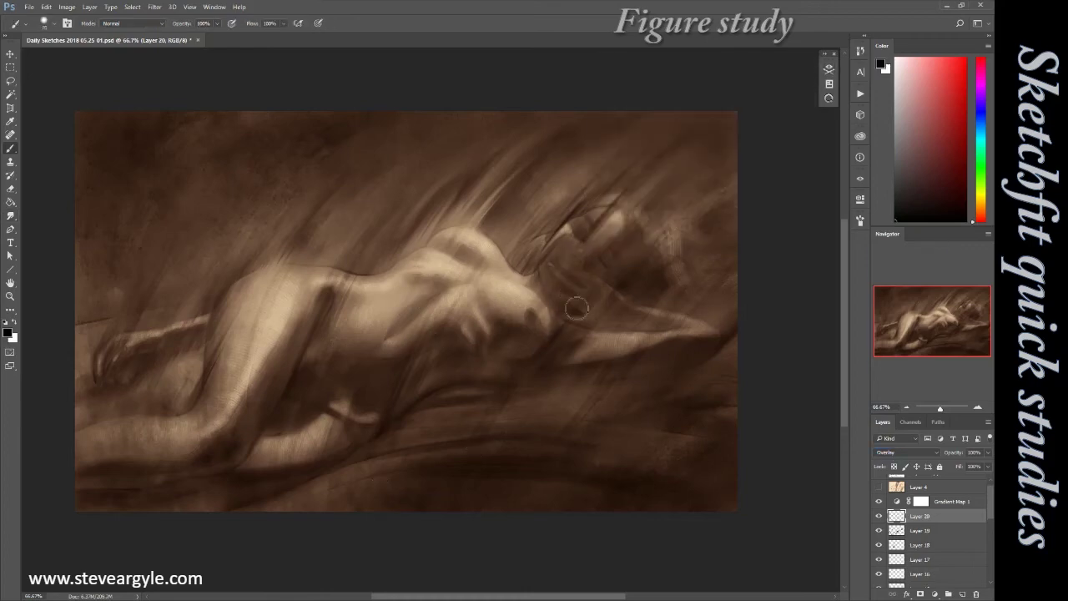
key(x)
drag(588, 246, 551, 322)
drag(667, 221, 538, 246)
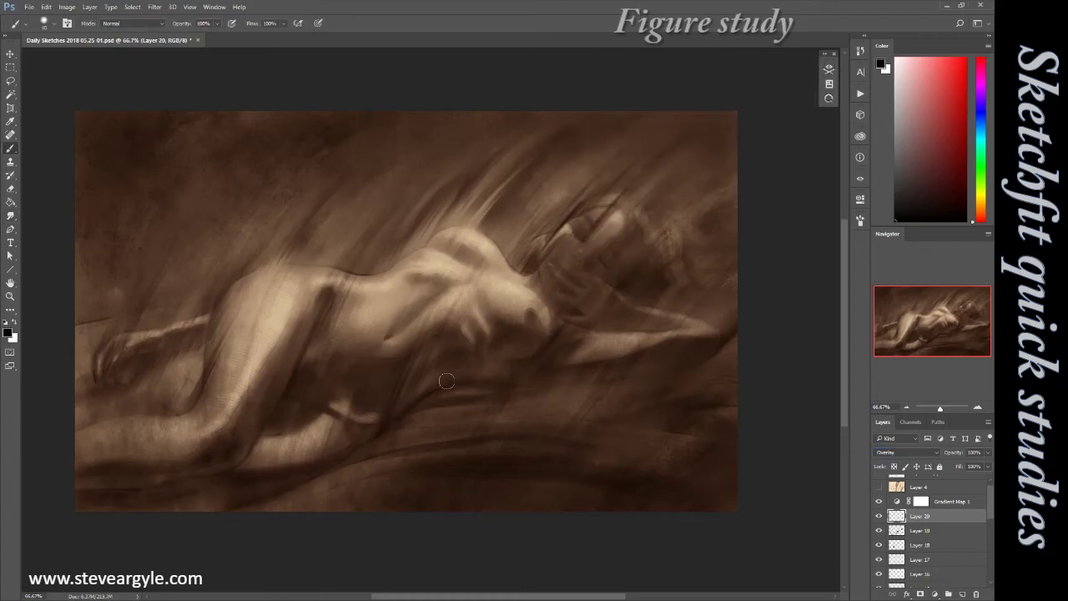
Switch to white and smudge-blend with the Smudge brush at size 100
key(x)
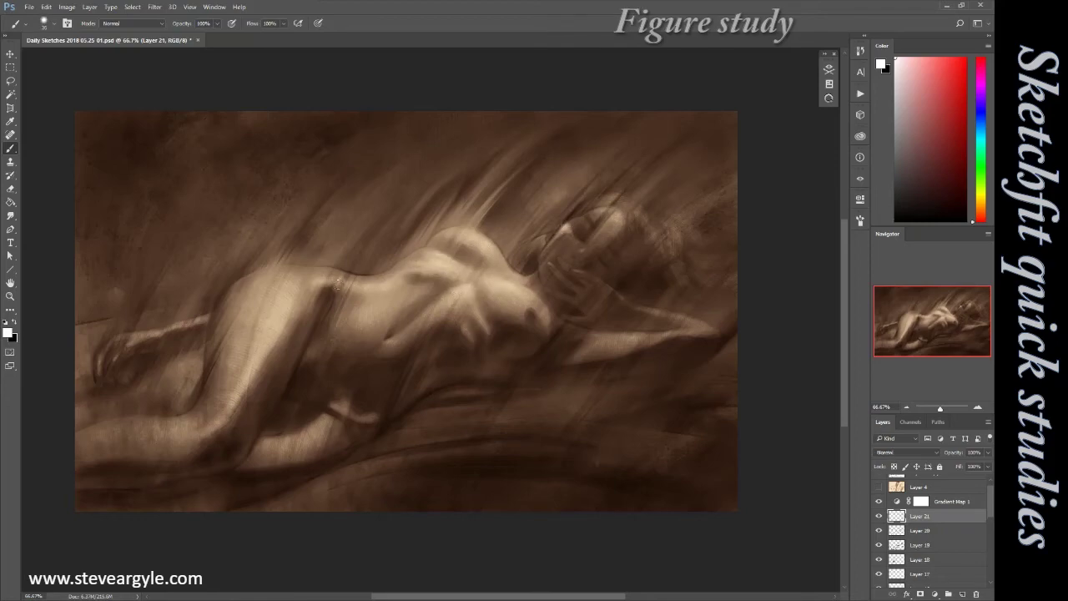
key(x)
key(x)
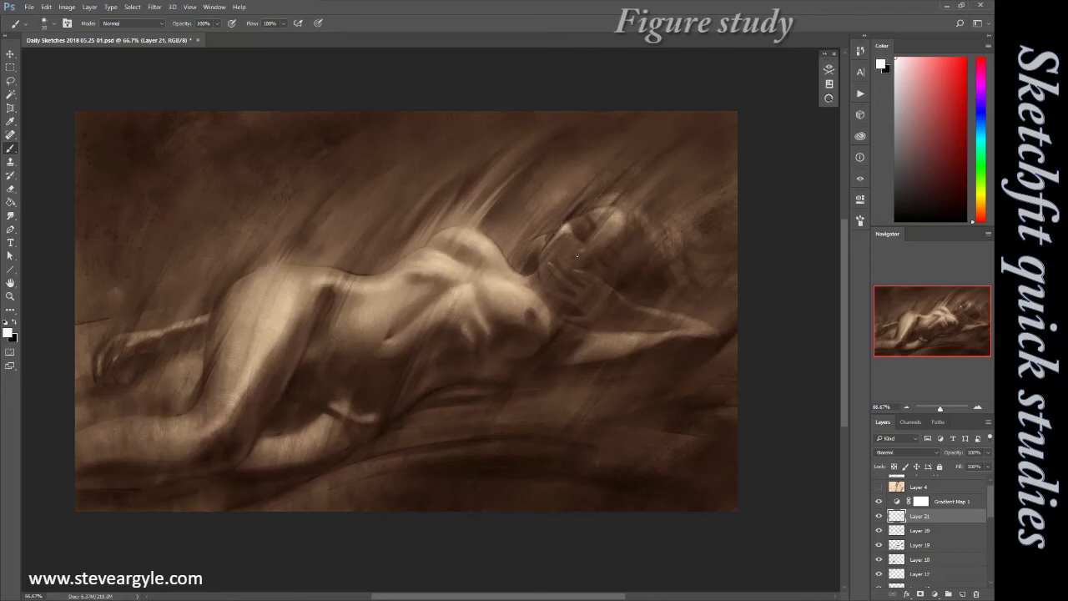
key(x)
key(r)
key(bracketleft)
key(bracketleft)
key(bracketleft)
Add a new layer and sample dark brown for refining the head and body
key(b)
key(ctrl+shift+n)
key(Return)
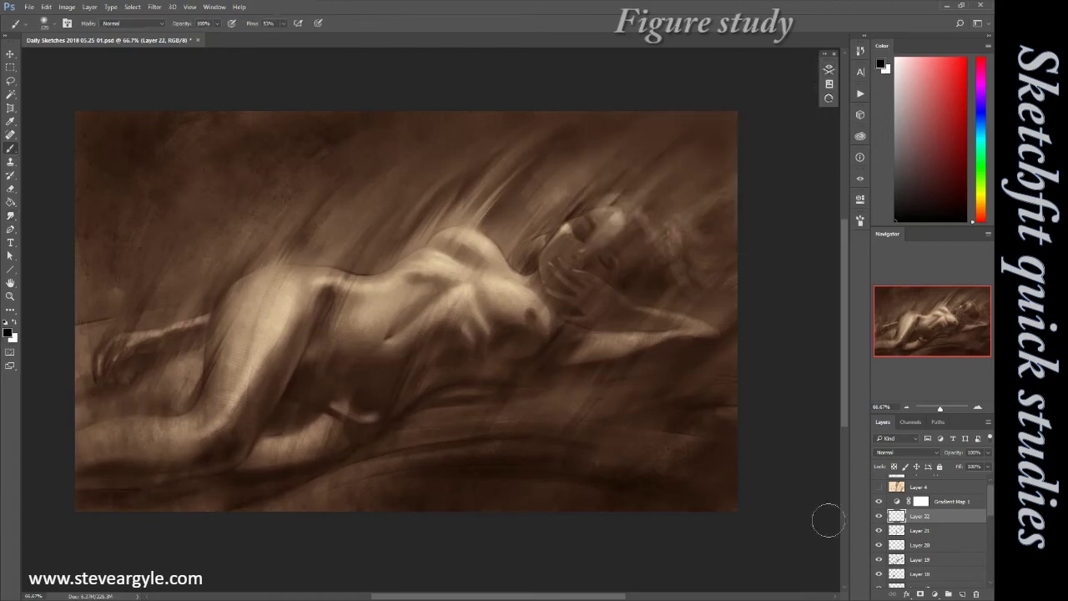
key(x)
alt+click(311, 391)
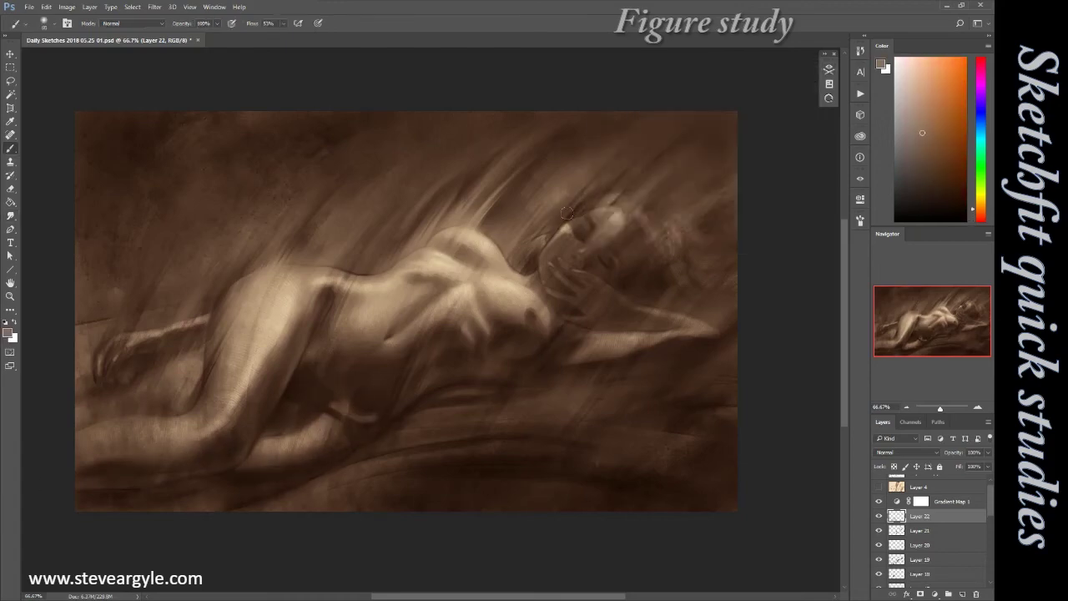
Add a brightening Levels adjustment below Gradient Map 1 and fade it with a gradient mask
key(x)
key(ctrl+l)
click(821, 247)
drag(931, 500, 903, 521)
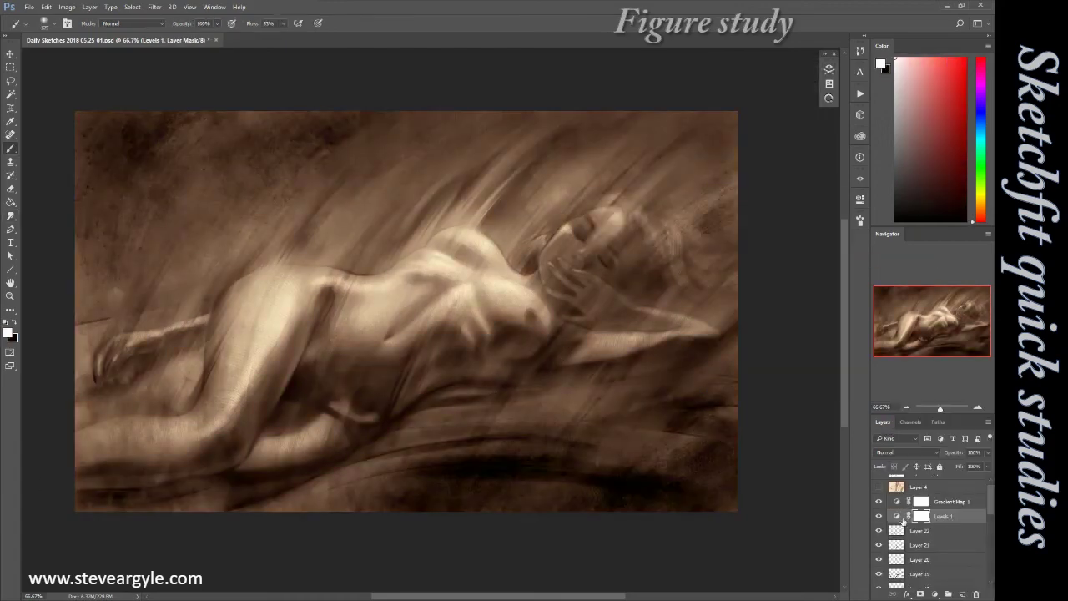
key(g)
drag(434, 351, 835, 575)
Stamp visible layers, sharpen with Fixel Detailizer, and lower the Black & White fill
key(ctrl+shift+alt+e)
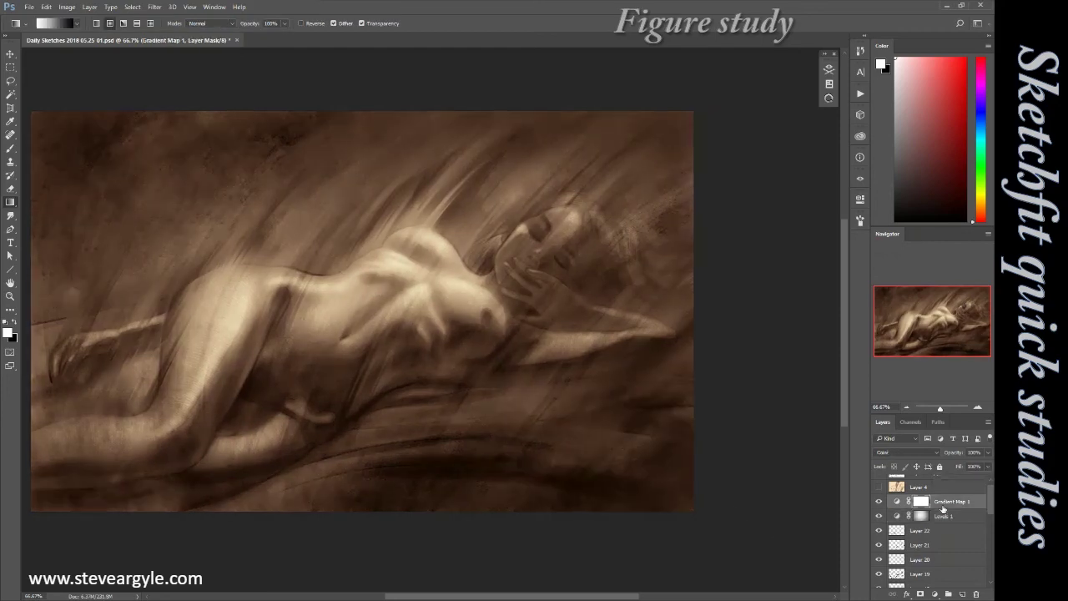
key(ctrl+alt+f)
drag(663, 83, 713, 25)
drag(695, 159, 760, 159)
drag(696, 143, 739, 145)
drag(695, 97, 728, 98)
drag(695, 127, 710, 128)
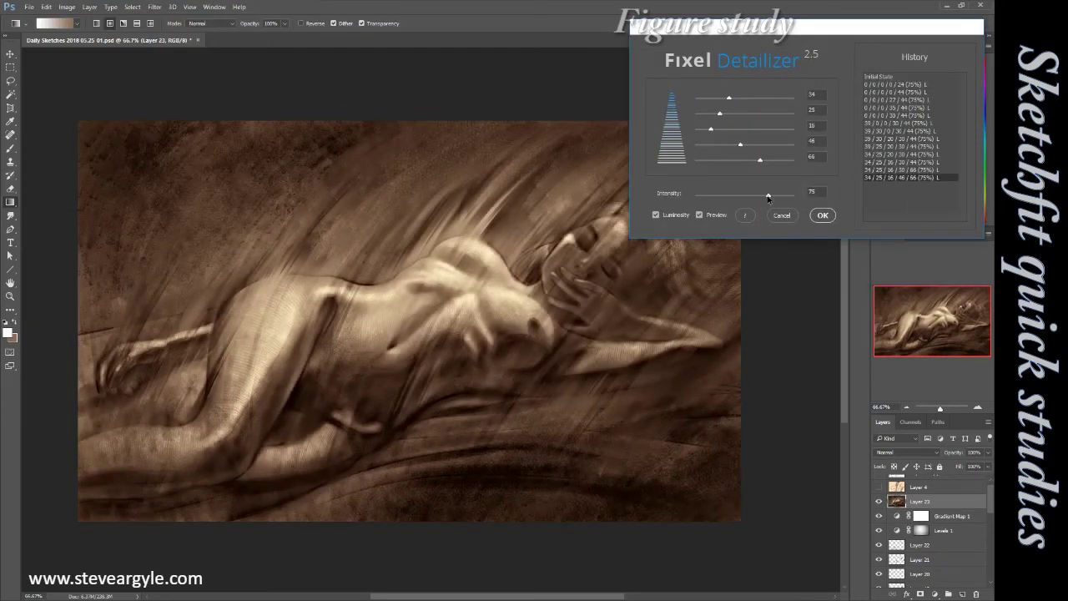
drag(768, 194, 726, 195)
click(823, 216)
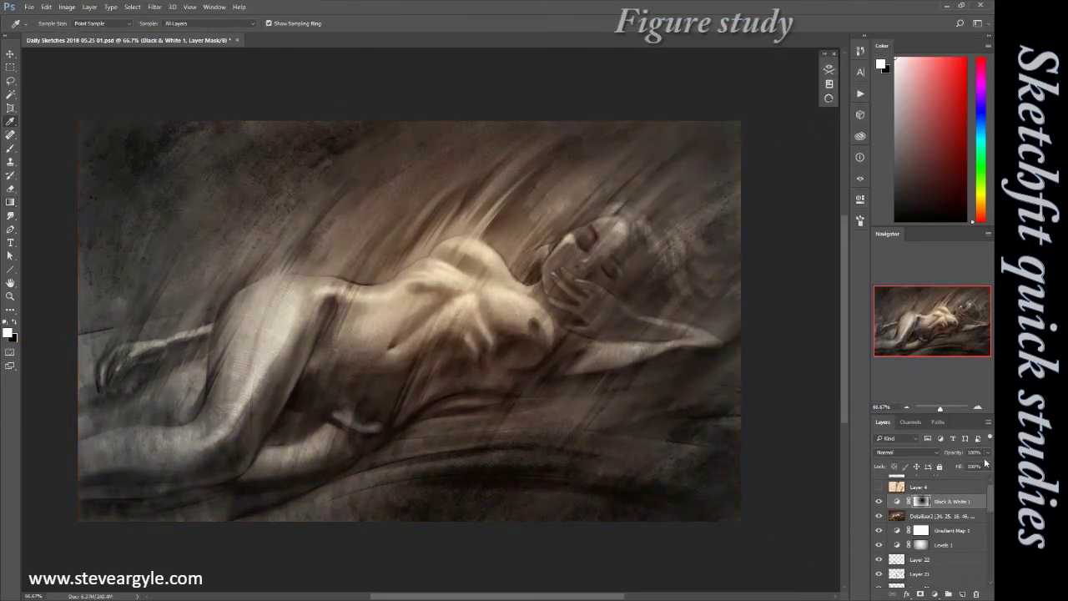
drag(973, 480, 954, 483)
Stamp a merged copy and twirl the hair above the figure in Liquify
key(ctrl+shift+alt+e)
key(ctrl+shift+x)
drag(417, 233, 389, 112)
drag(467, 196, 565, 151)
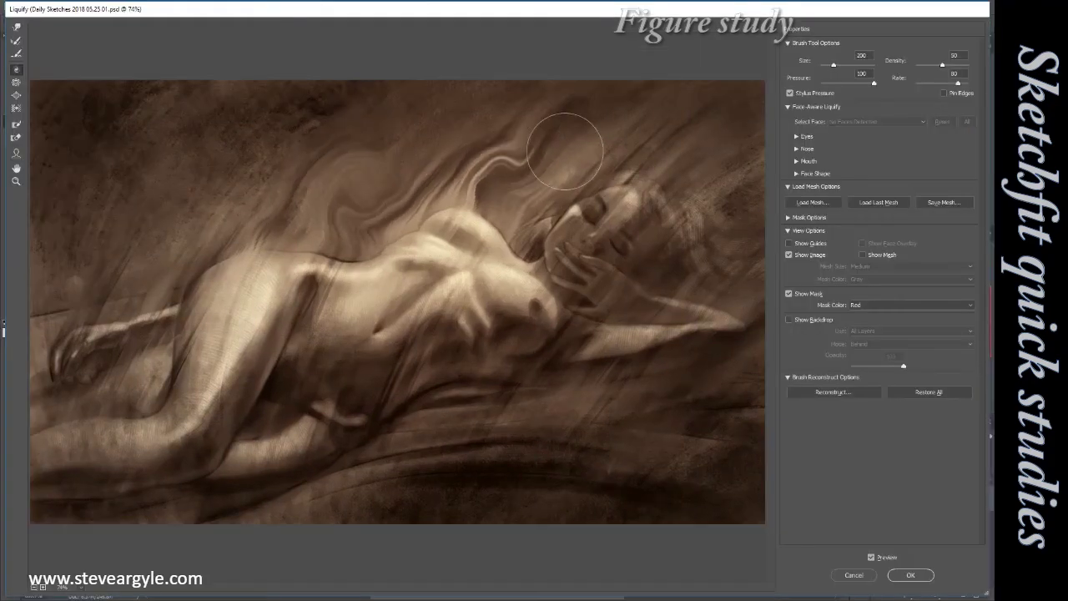
drag(501, 166, 518, 188)
Push the hair into swirls with Forward Warp at brush sizes 125, 175 and 80
key(w)
key(bracketleft)
key(bracketleft)
key(bracketleft)
drag(353, 203, 381, 185)
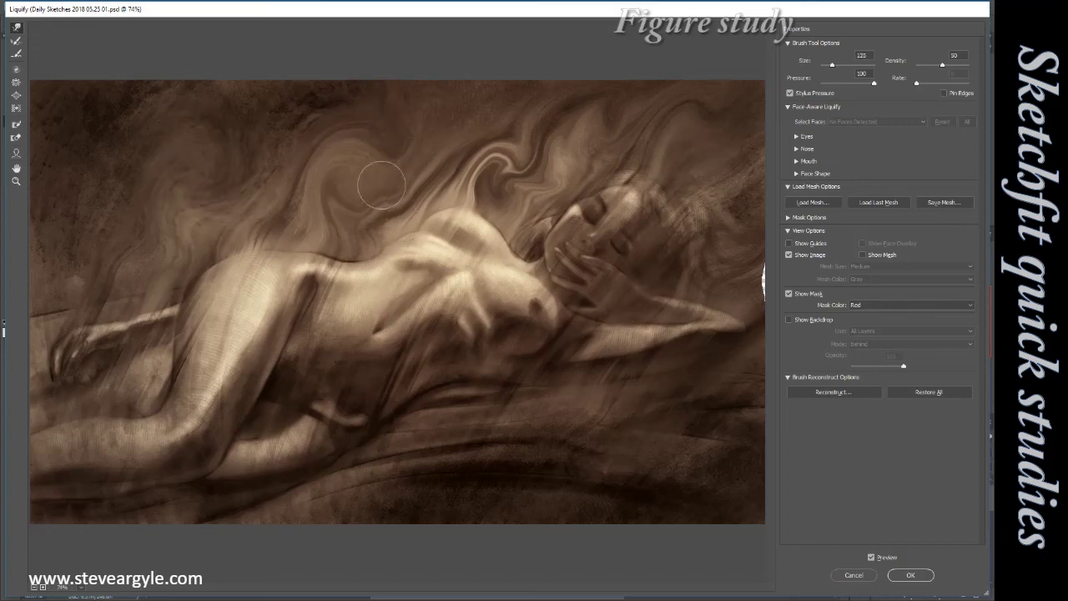
key(bracketright)
key(bracketright)
drag(507, 172, 643, 155)
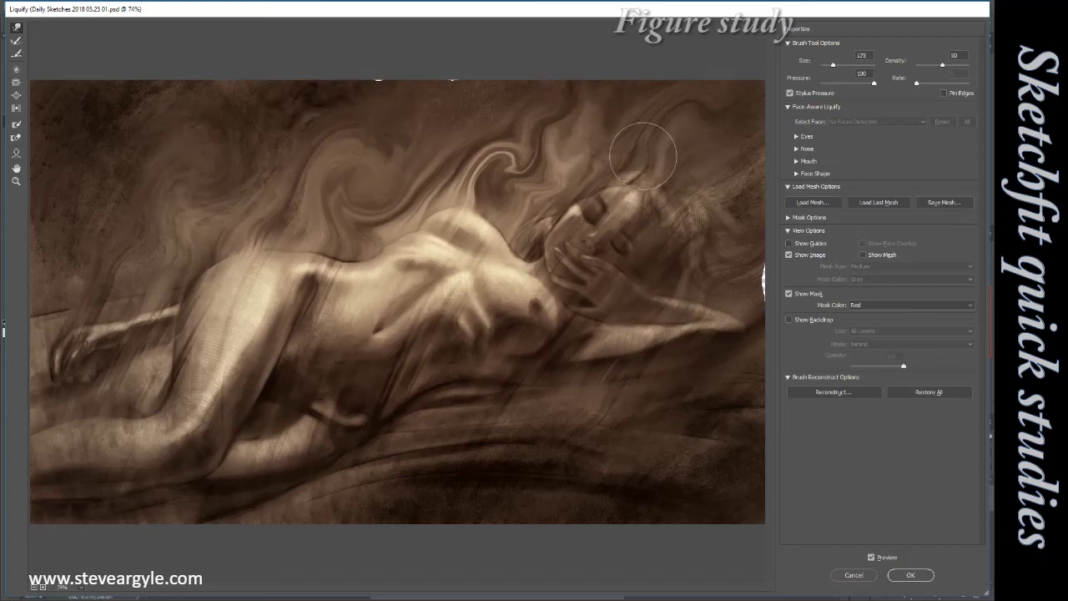
key(bracketleft)
key(bracketleft)
key(bracketleft)
drag(350, 222, 417, 175)
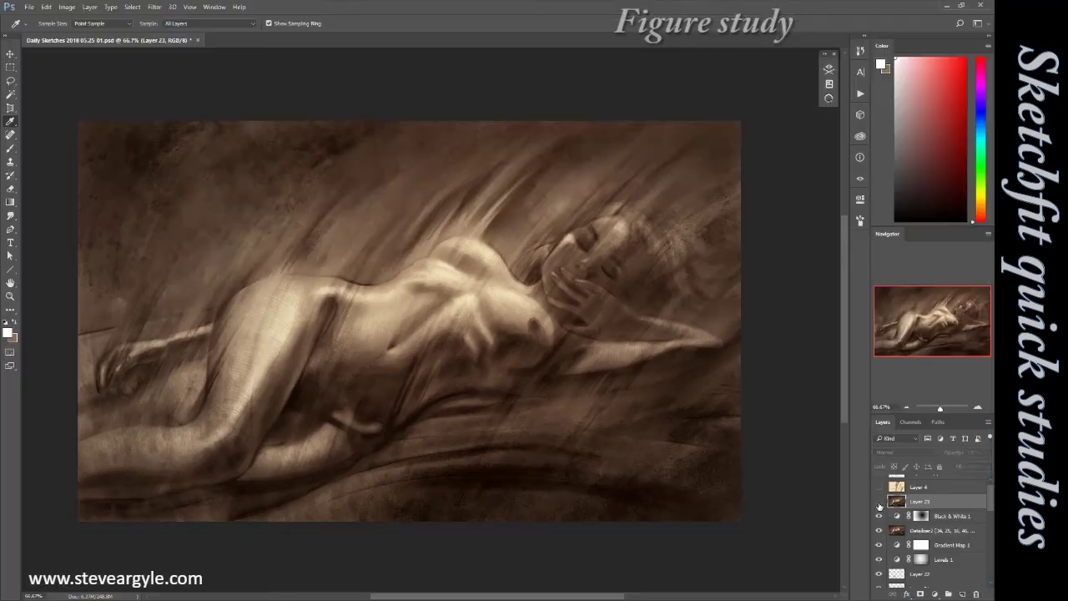
Compare the liquified layer and fade its swirls to about 60% fill
click(879, 501)
click(879, 501)
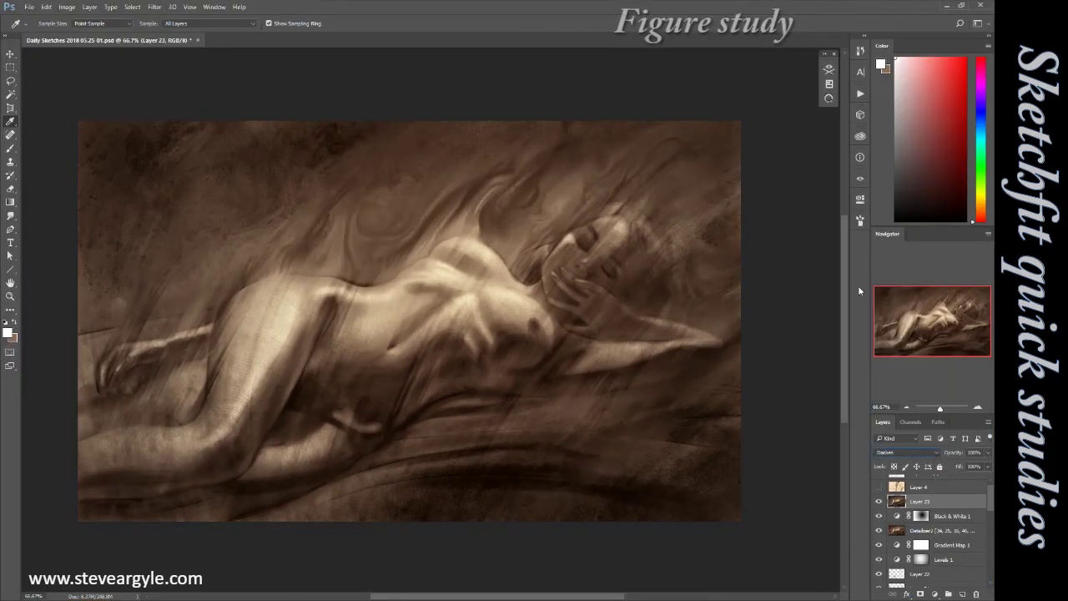
drag(989, 466, 972, 480)
Duplicate the swirl layer, add a mask, and paint out swirls above the head
key(ctrl+j)
click(920, 593)
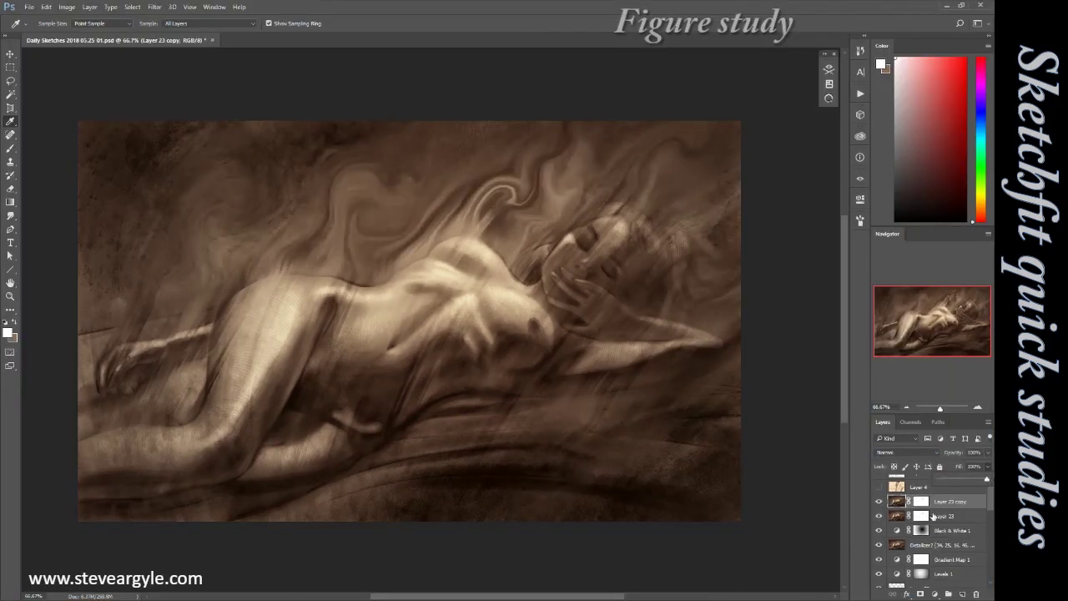
key(b)
drag(526, 171, 459, 217)
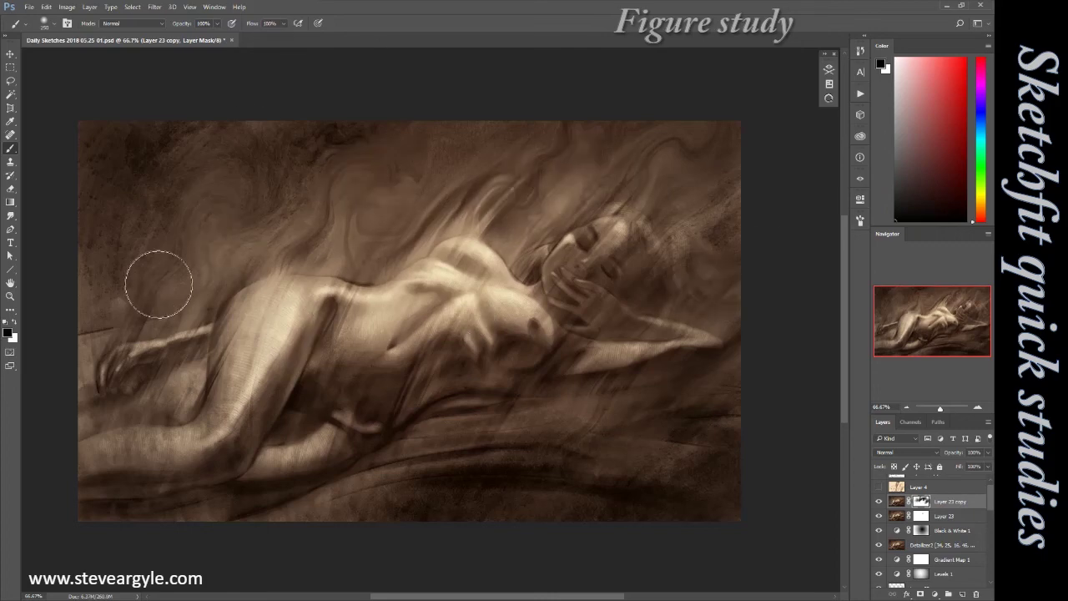
Brush brown texture over the lower painting on a new layer, then smudge on another layer
key(ctrl+shift+alt+n)
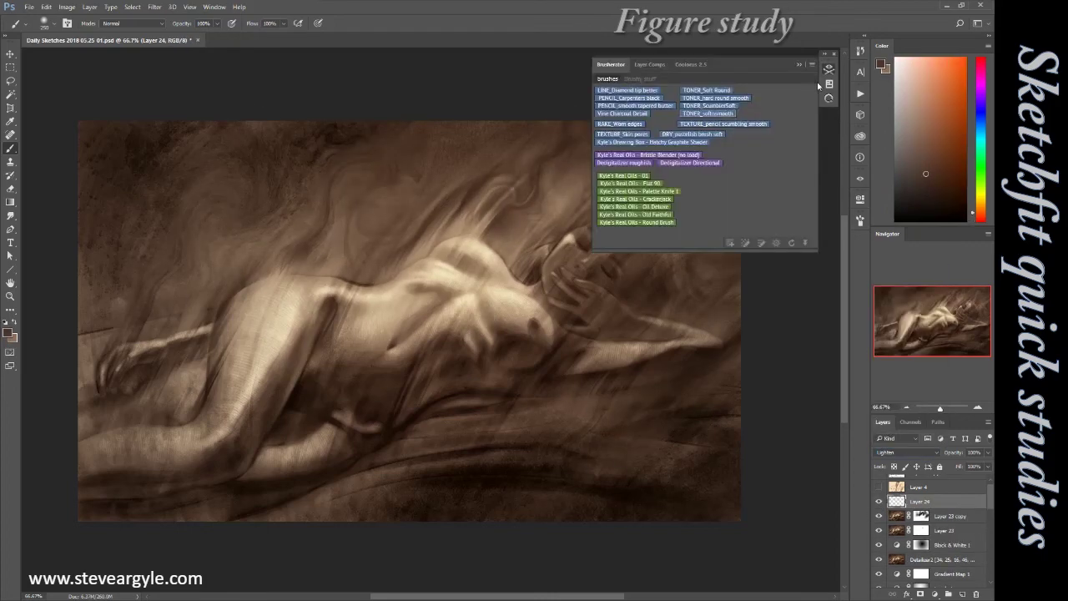
drag(467, 376, 286, 501)
drag(517, 484, 421, 367)
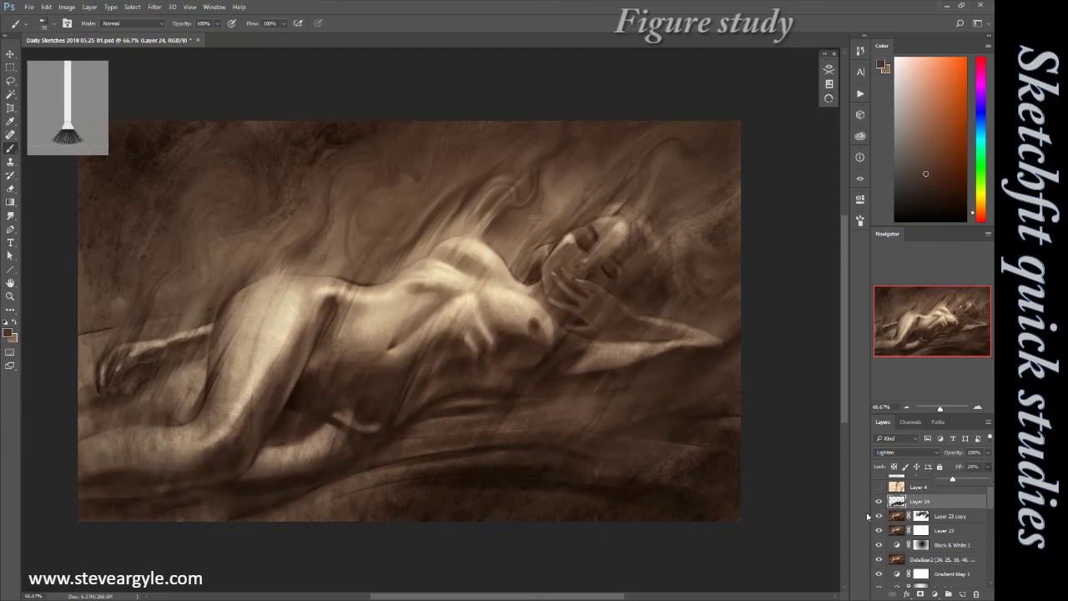
key(ctrl+shift+alt+n)
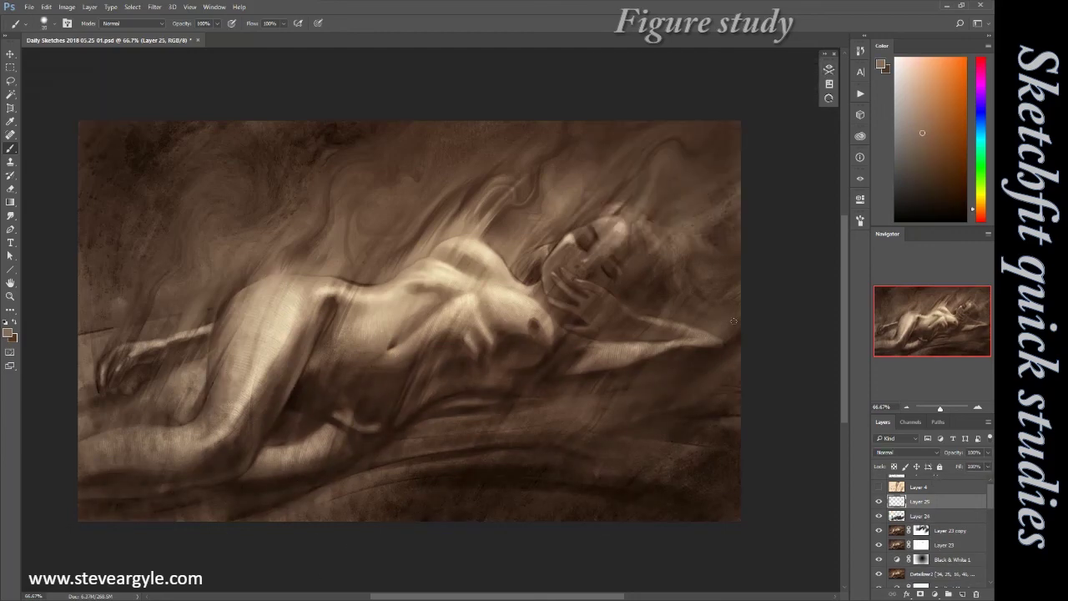
key(r)
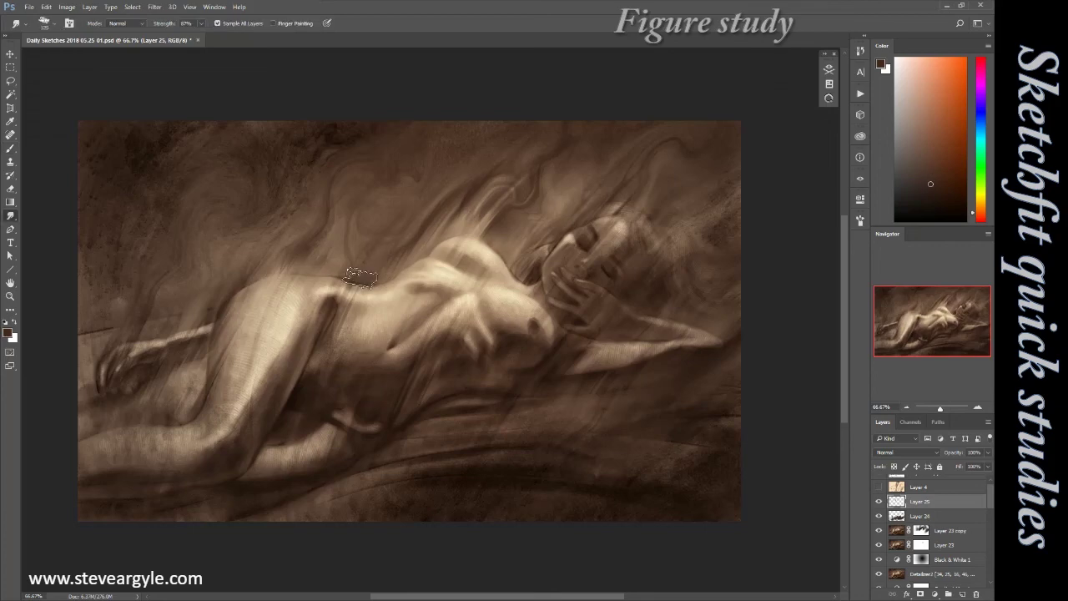